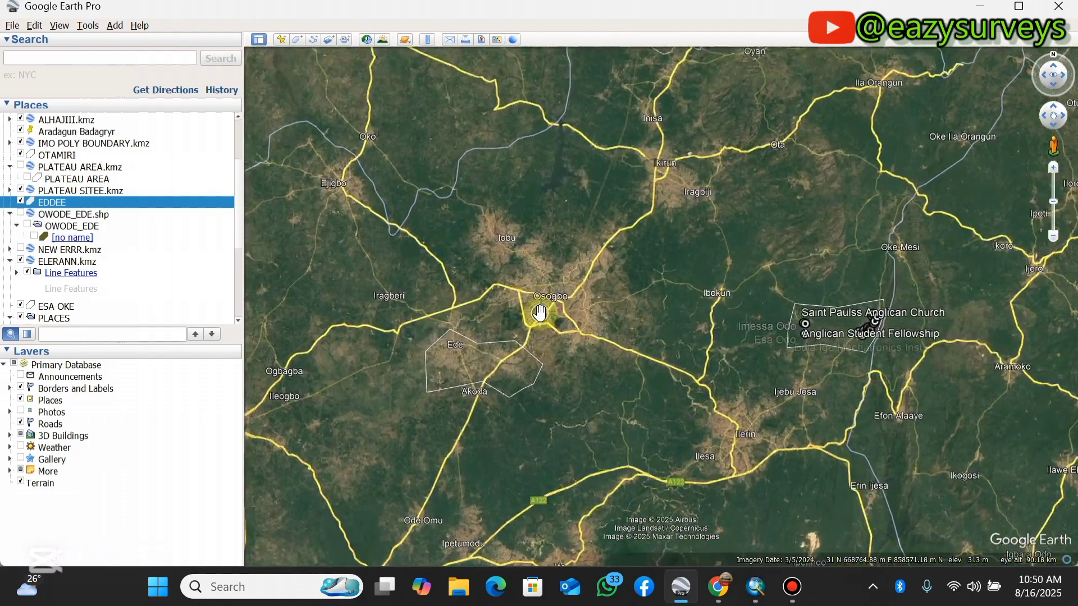
scroll(559, 278, "up", 2)
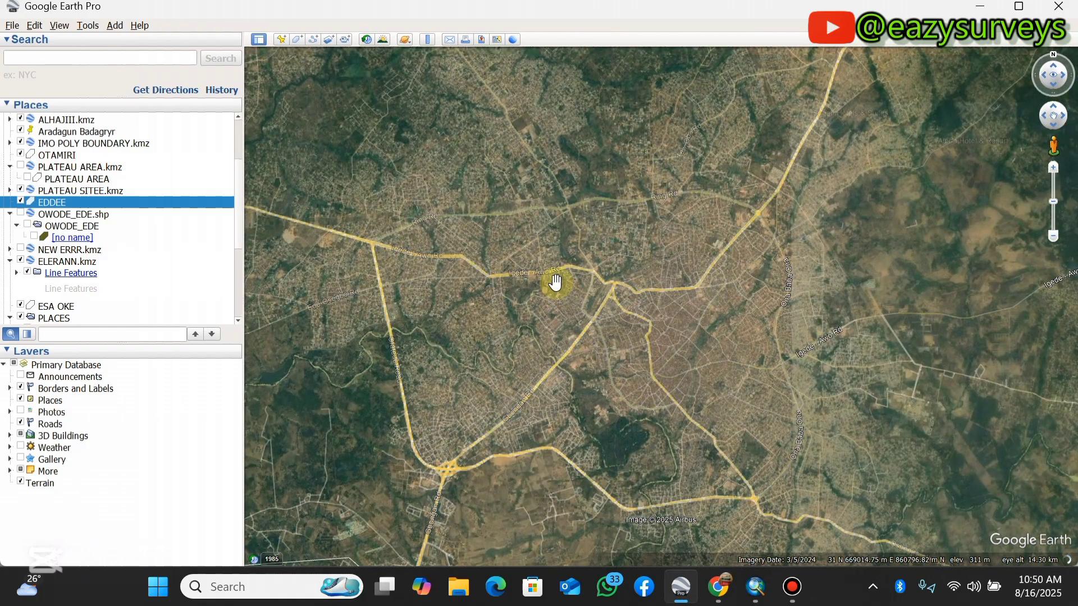
- Start a new polygon for the area around Osogbo and name it OSOGBO
scroll(553, 305, "down", 4)
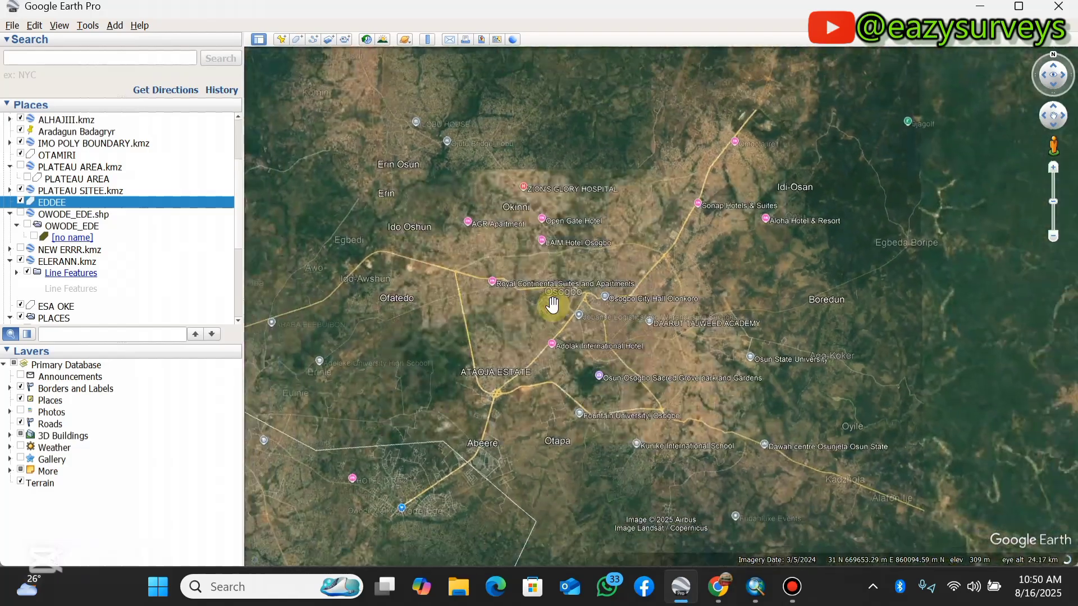
scroll(553, 305, "down", 3)
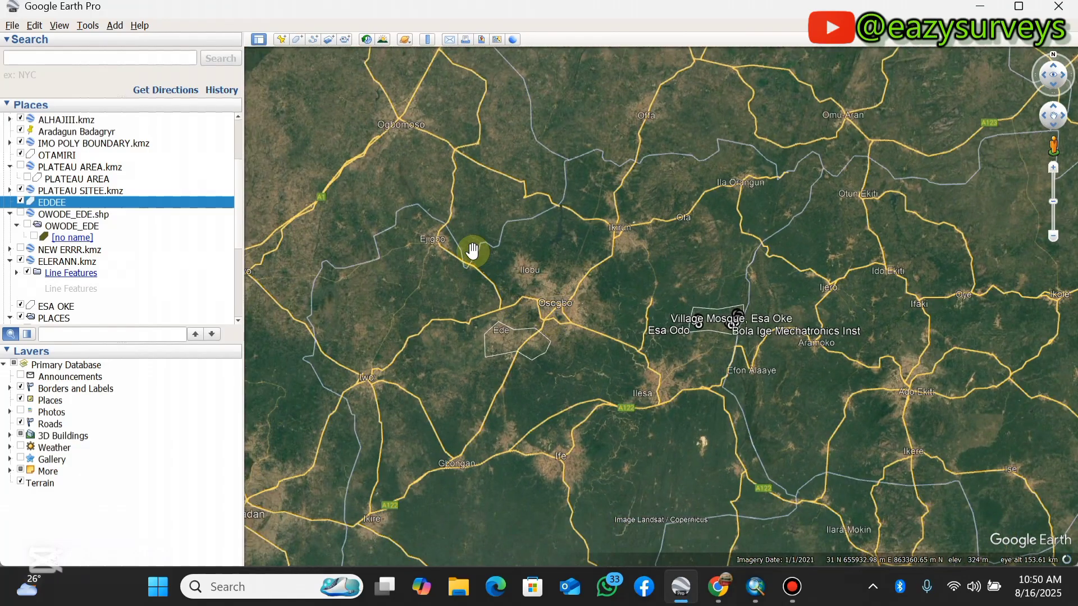
scroll(556, 305, "up", 4)
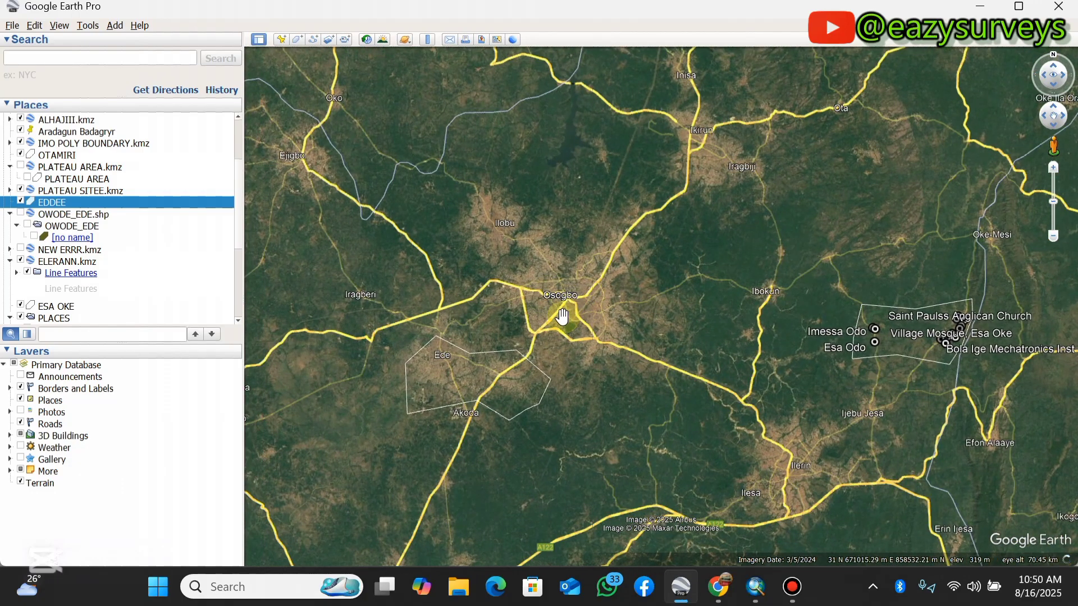
left_click_drag(562, 317, 573, 304)
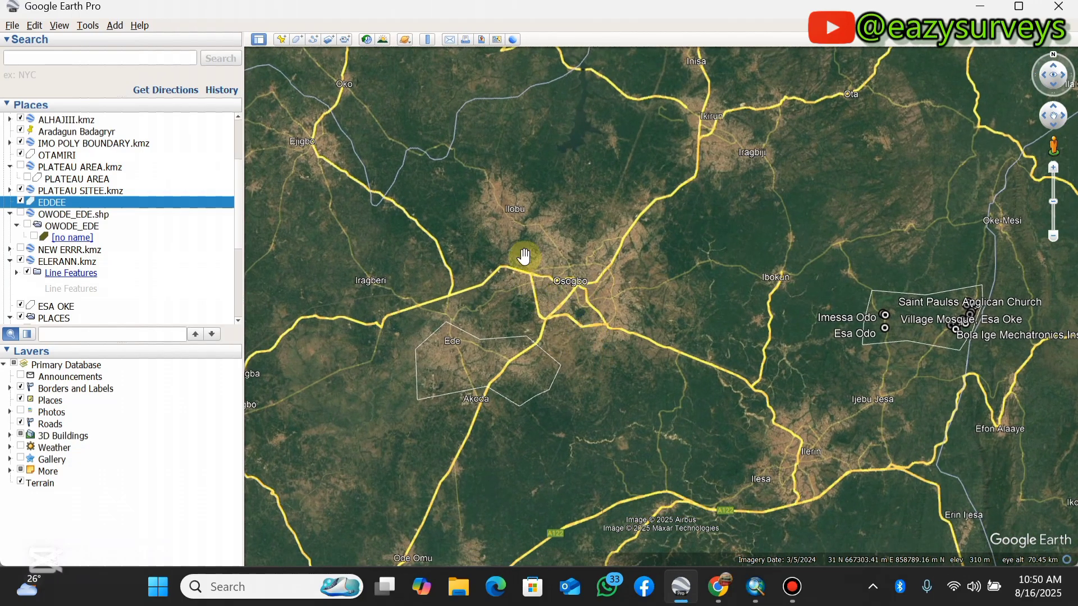
scroll(539, 288, "up", 2)
scroll(597, 301, "down", 2)
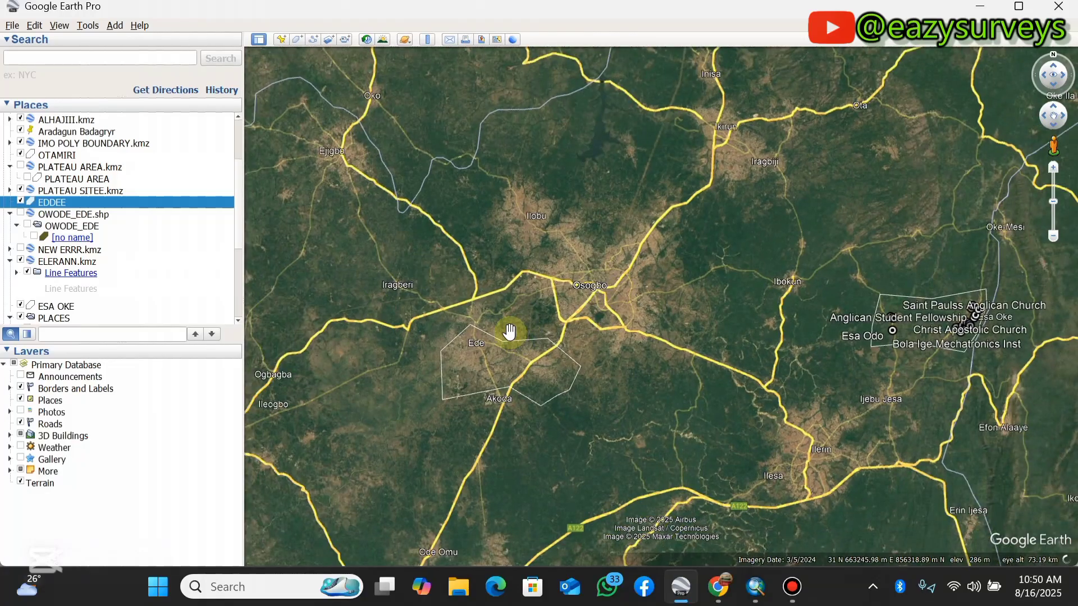
left_click(296, 42)
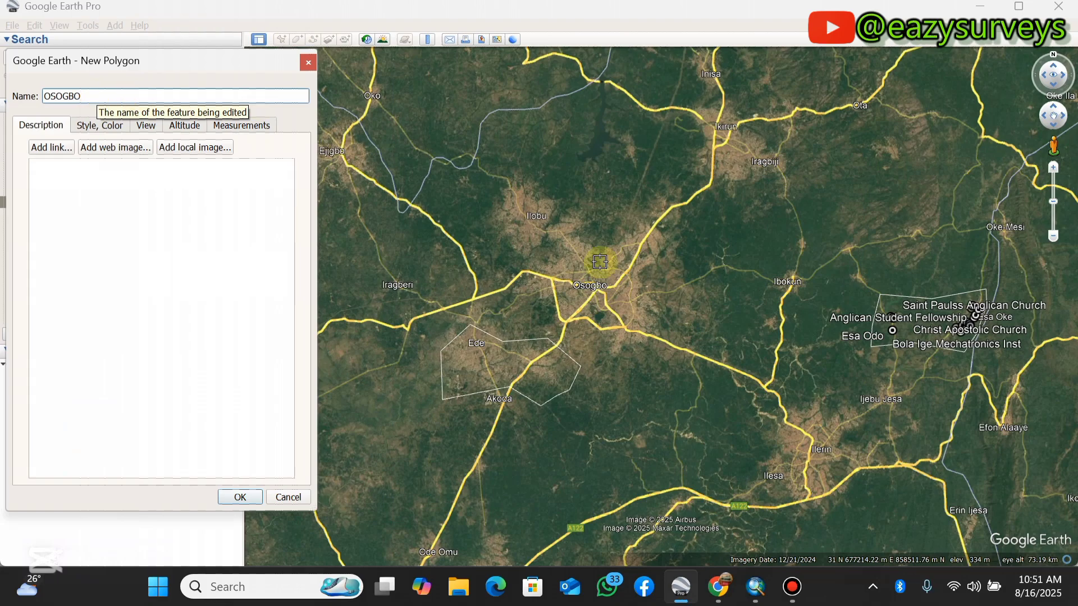
- Outline a four-cornered polygon enclosing Ilobu, Osogbo, Ede and Ilesa, with its northwest corner just beside Ejigbo
scroll(591, 205, "down", 2)
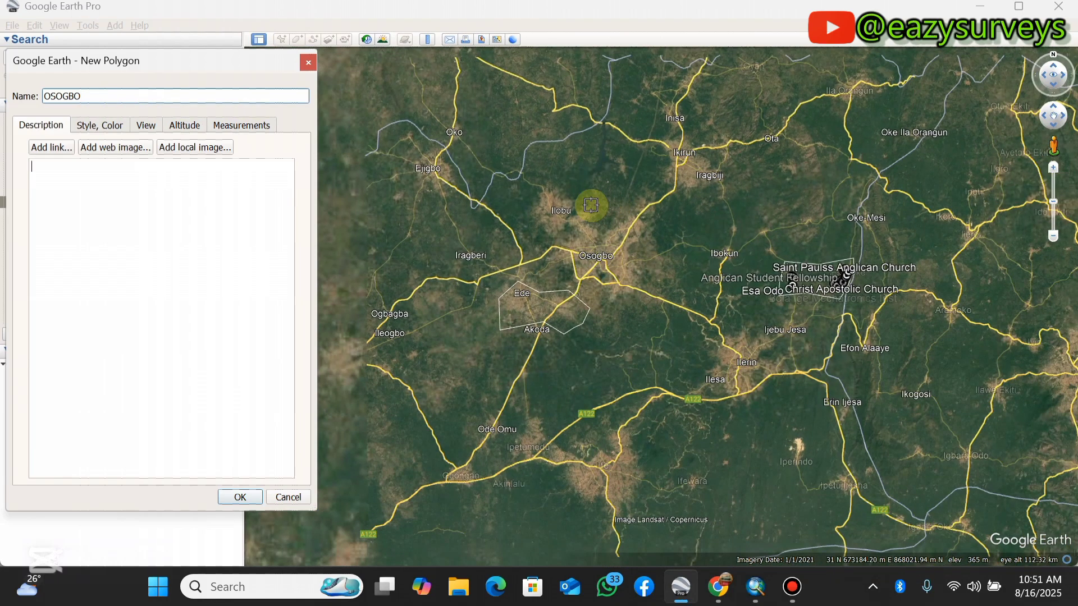
scroll(592, 205, "down", 2)
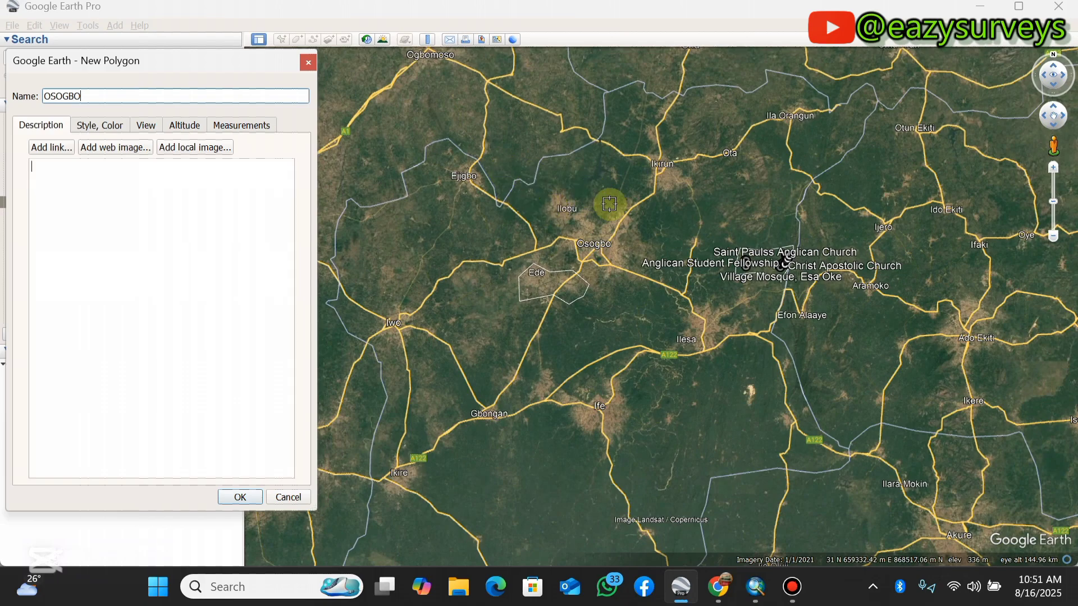
left_click(498, 172)
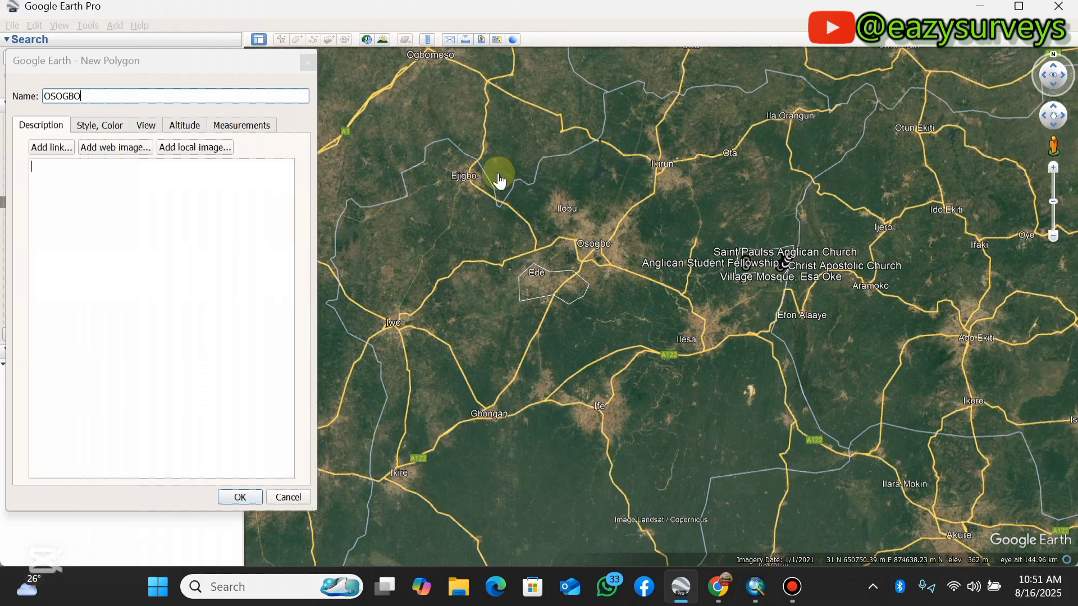
left_click(773, 189)
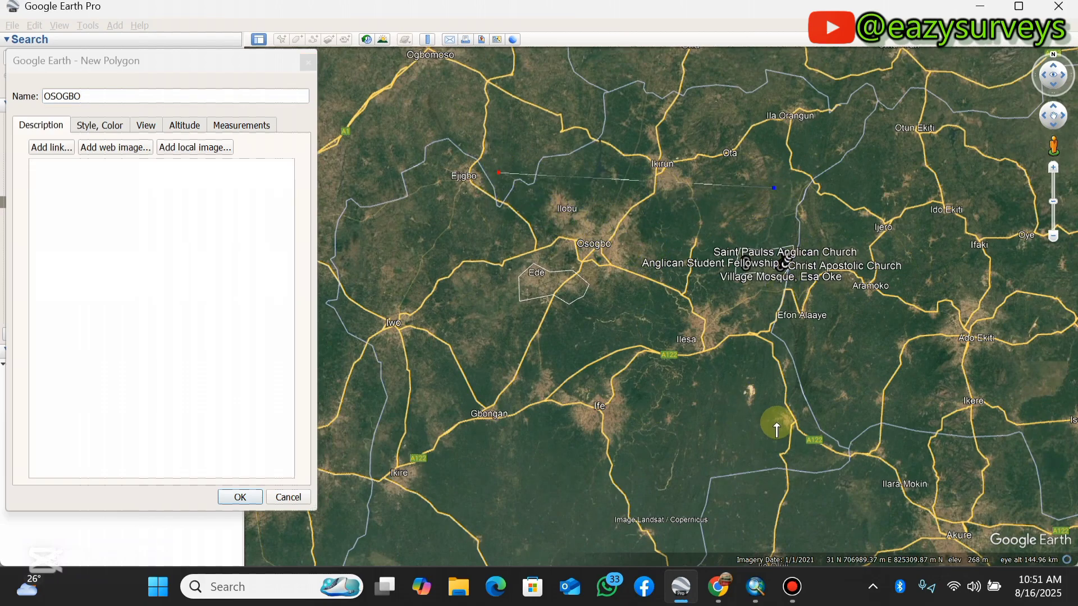
left_click(777, 422)
left_click(421, 369)
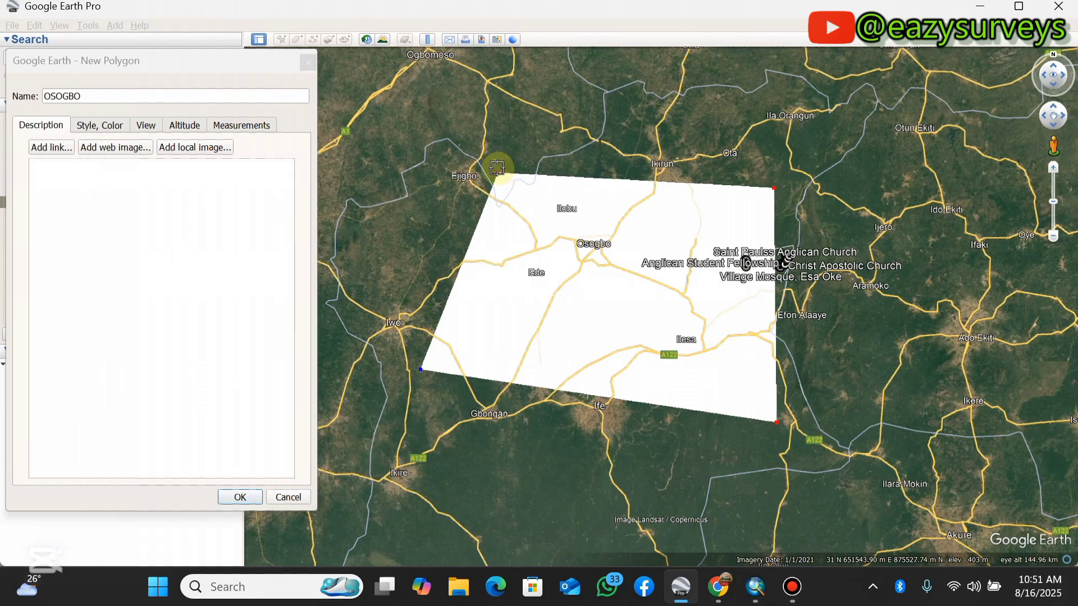
left_click_drag(500, 178, 484, 174)
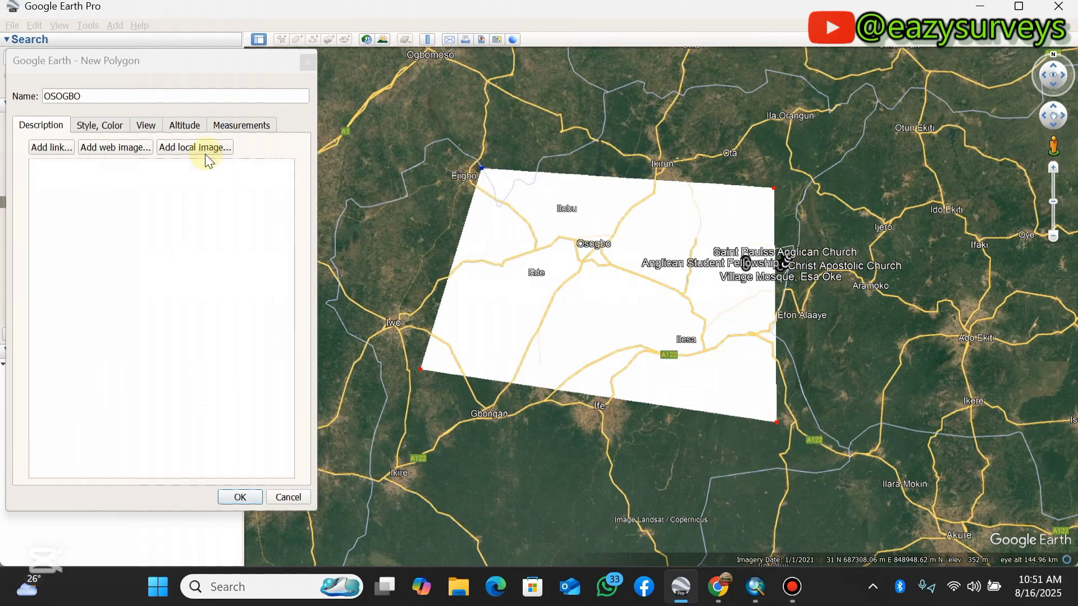
- Set the OSOGBO polygon's area style to Outlined and finish the polygon
left_click(93, 126)
left_click(118, 217)
left_click(115, 232)
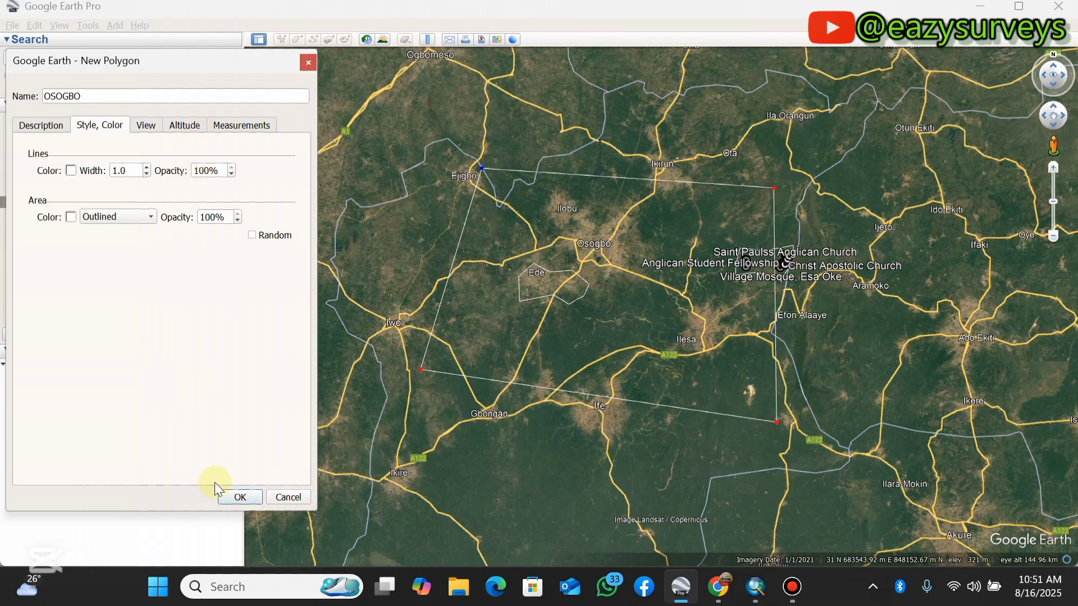
left_click(239, 498)
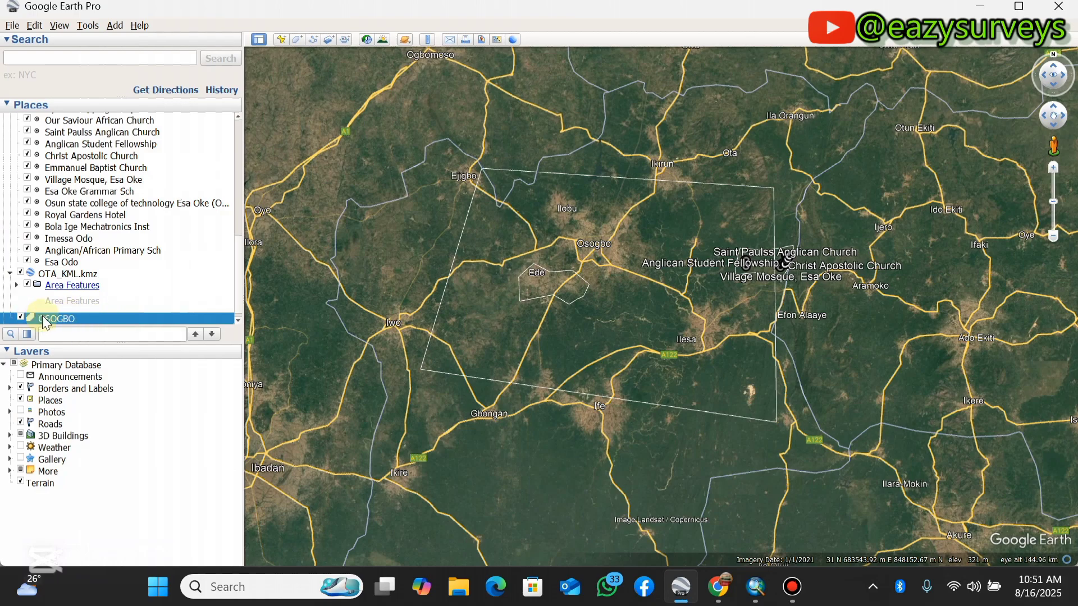
- Save the OSOGBO polygon as a KML file named OSOGBO in the YOUTUBE folder on the Desktop
right_click(74, 318)
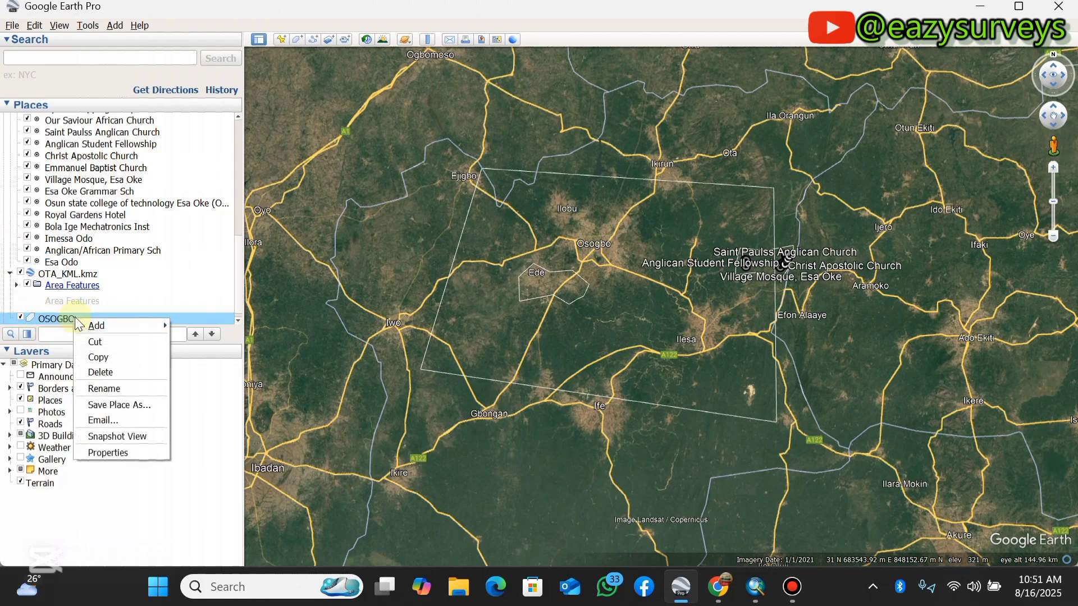
left_click(116, 405)
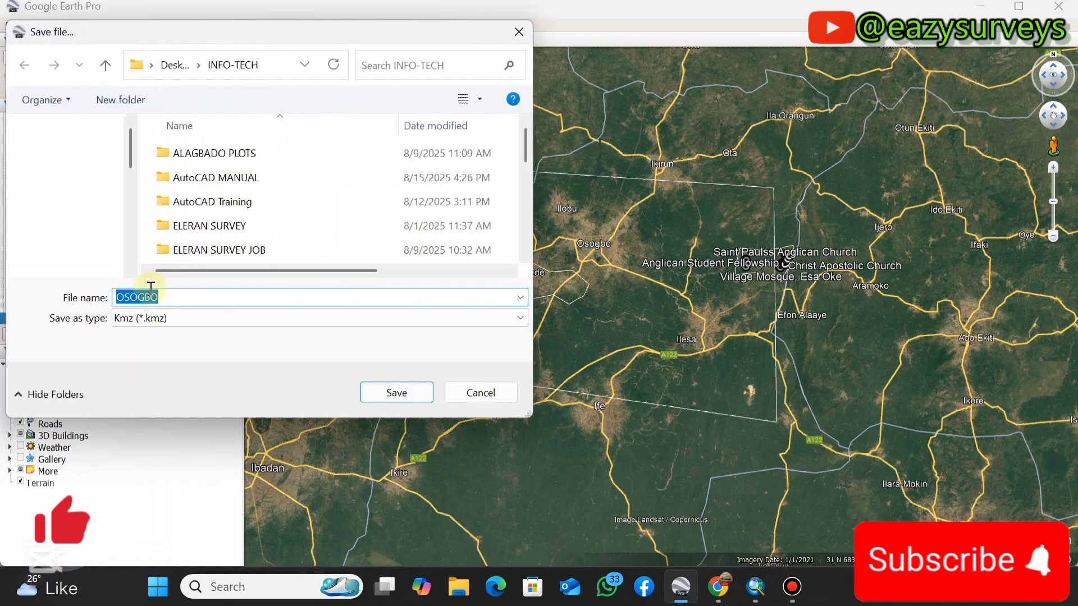
left_click(79, 183)
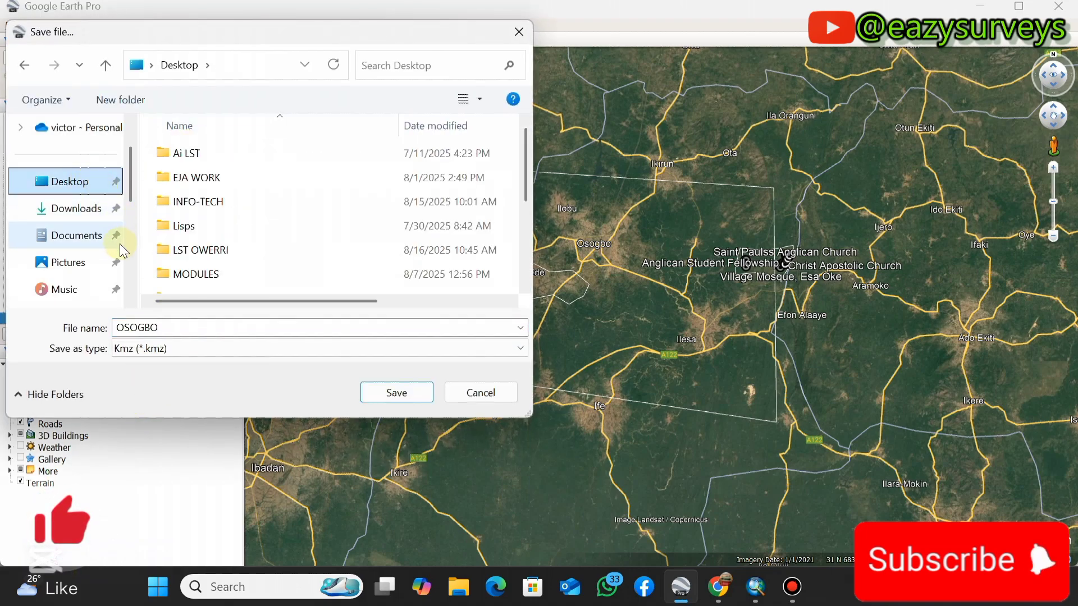
scroll(116, 248, "down", 1)
scroll(211, 274, "down", 3)
left_click(208, 284)
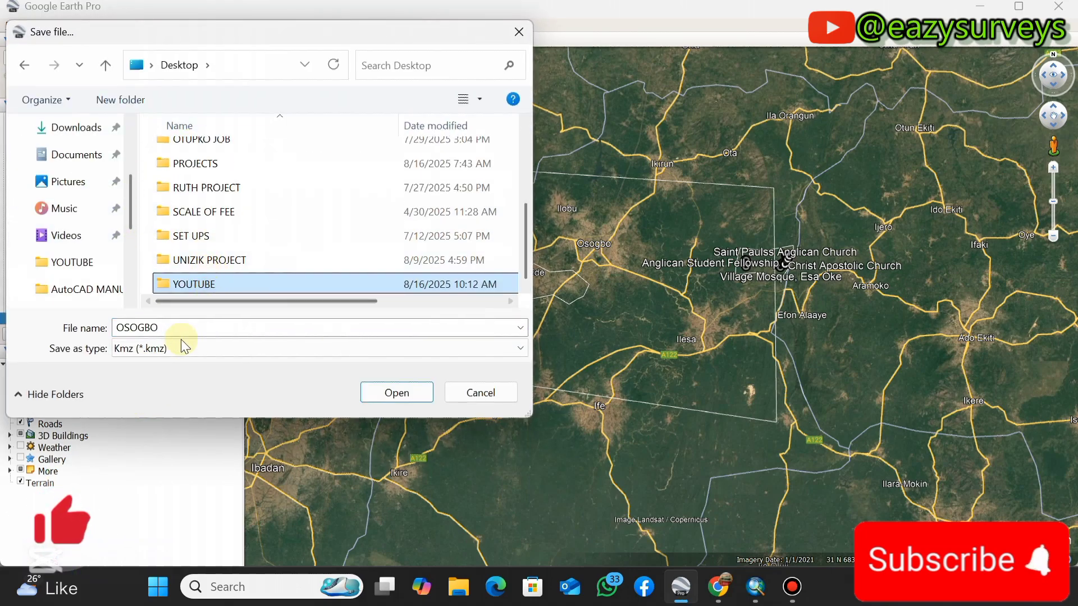
left_click(193, 350)
left_click(154, 380)
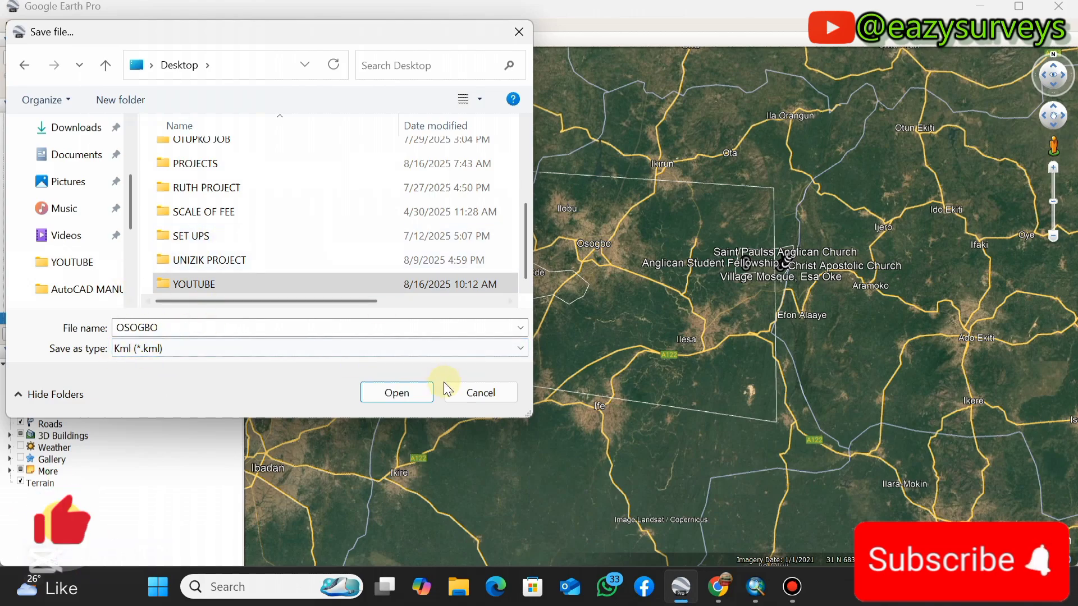
left_click(402, 398)
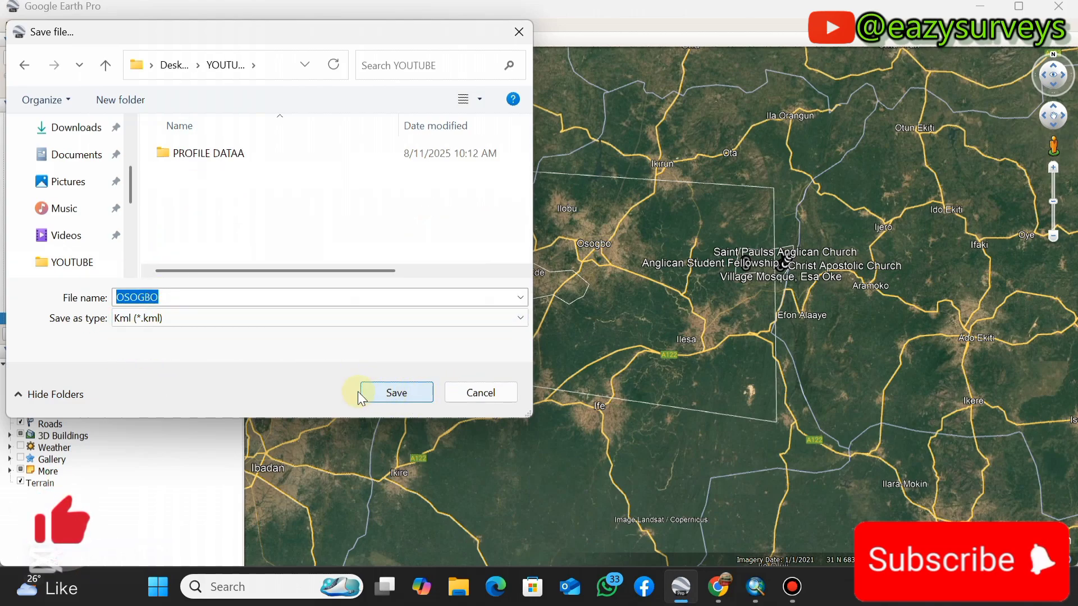
left_click(397, 393)
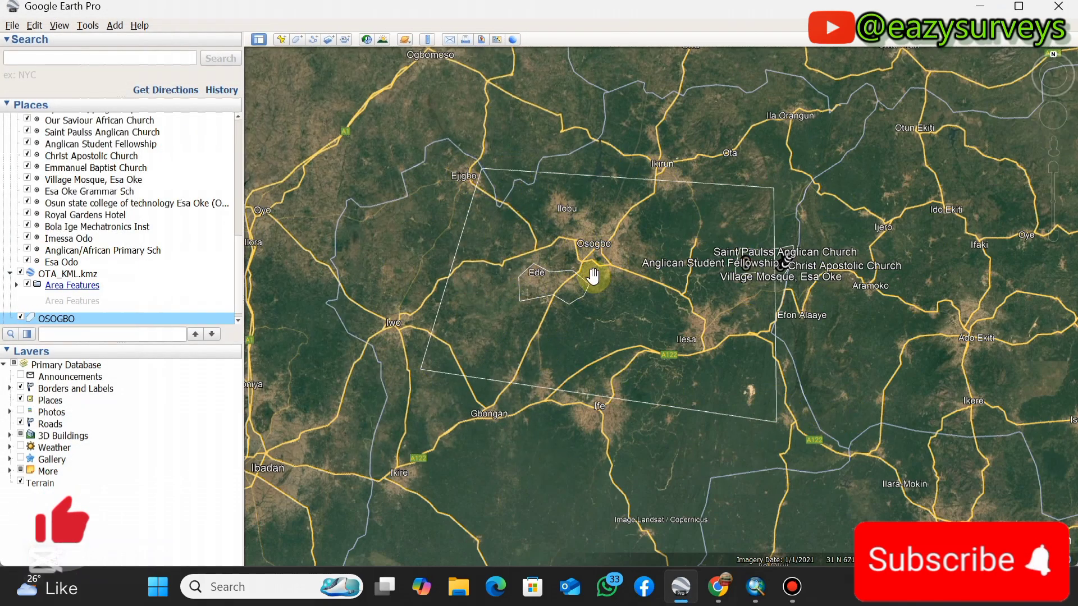
- Minimize Google Earth Pro and switch to the USGS EarthExplorer page in Chrome, with the search map covering southern Nigeria
left_click(980, 6)
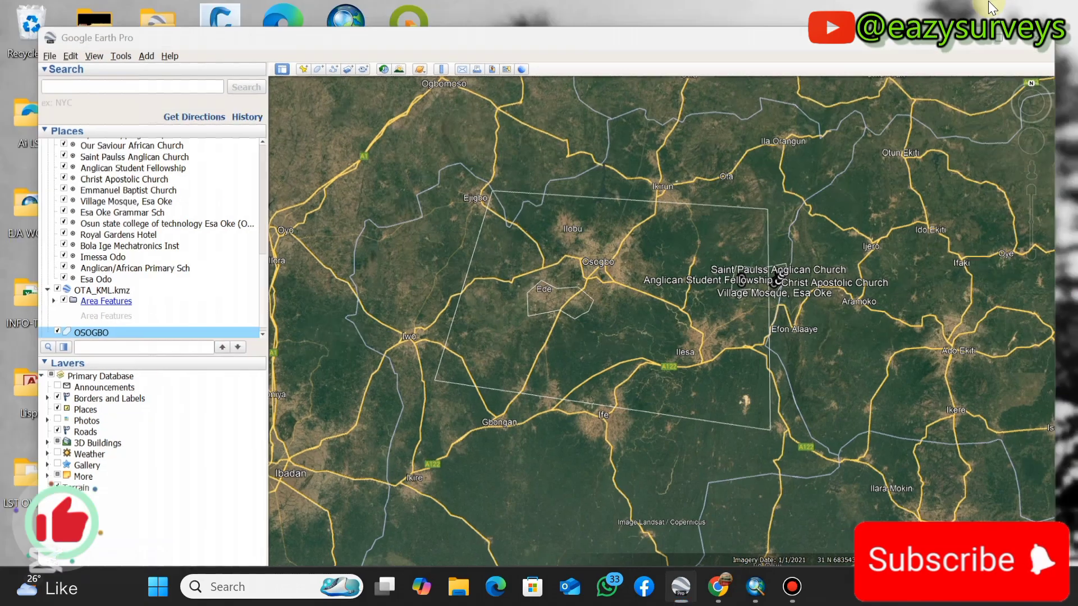
left_click(718, 587)
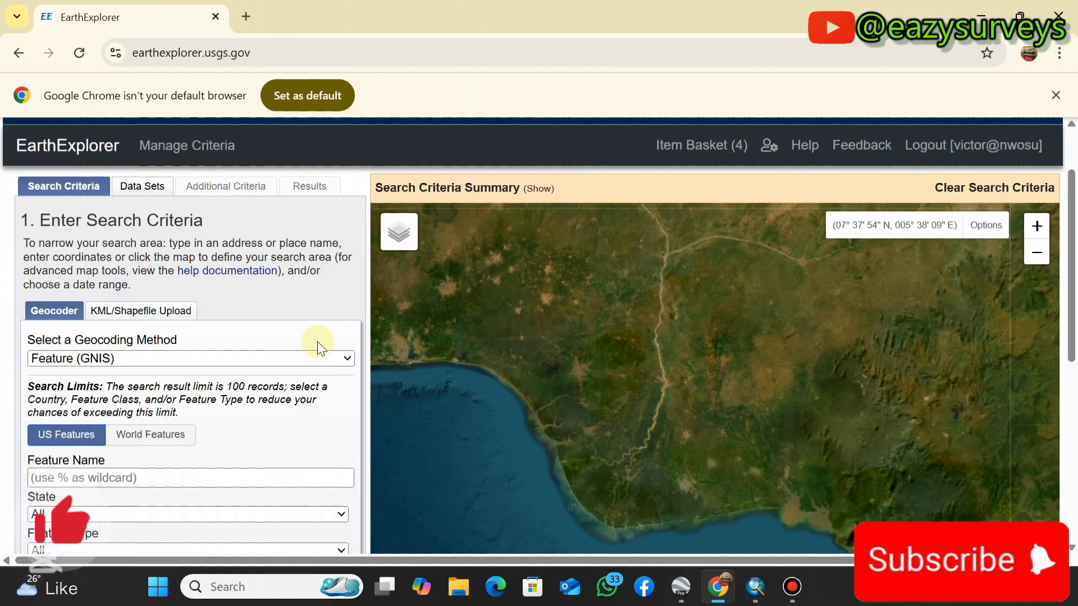
scroll(647, 359, "down", 1)
left_click_drag(787, 419, 736, 404)
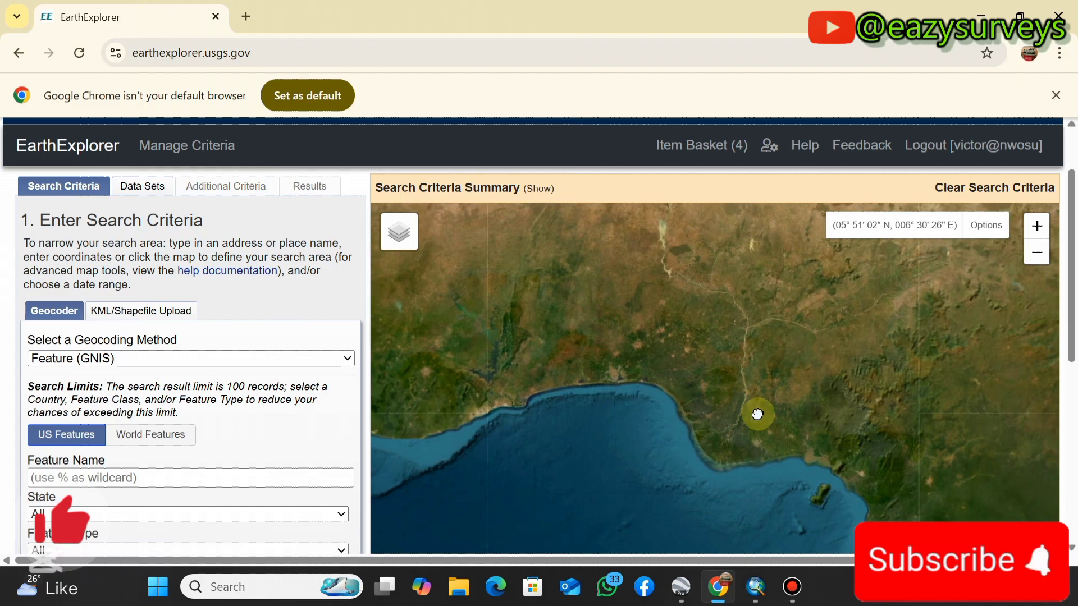
scroll(623, 378, "up", 3)
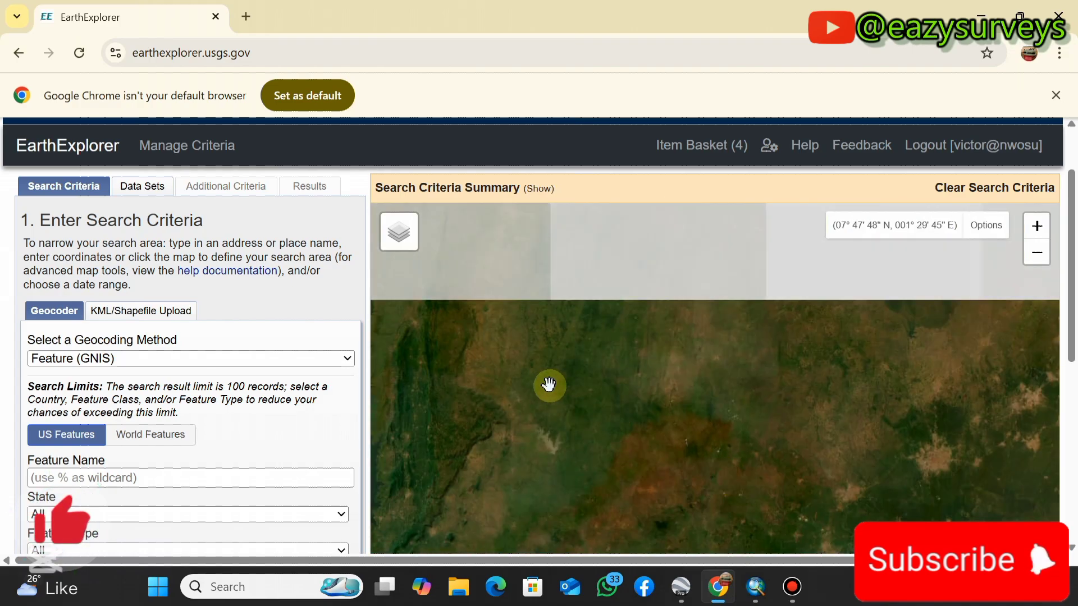
left_click_drag(549, 385, 669, 274)
scroll(696, 393, "down", 2)
scroll(740, 433, "down", 1)
left_click_drag(859, 327, 740, 361)
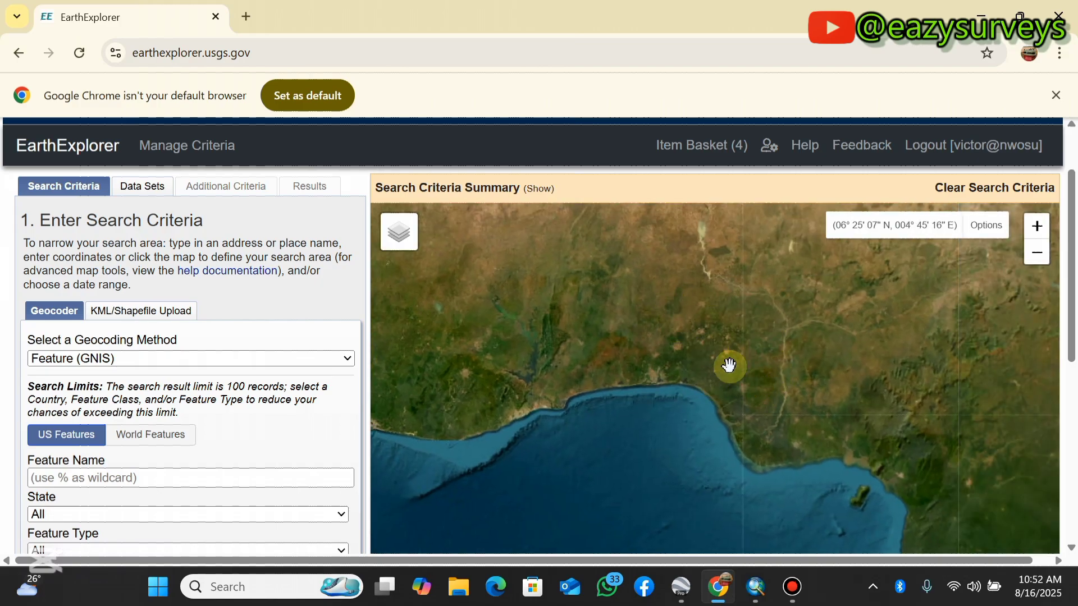
- Set the search area to be defined by an uploaded file of type KML/KMZ
left_click(125, 314)
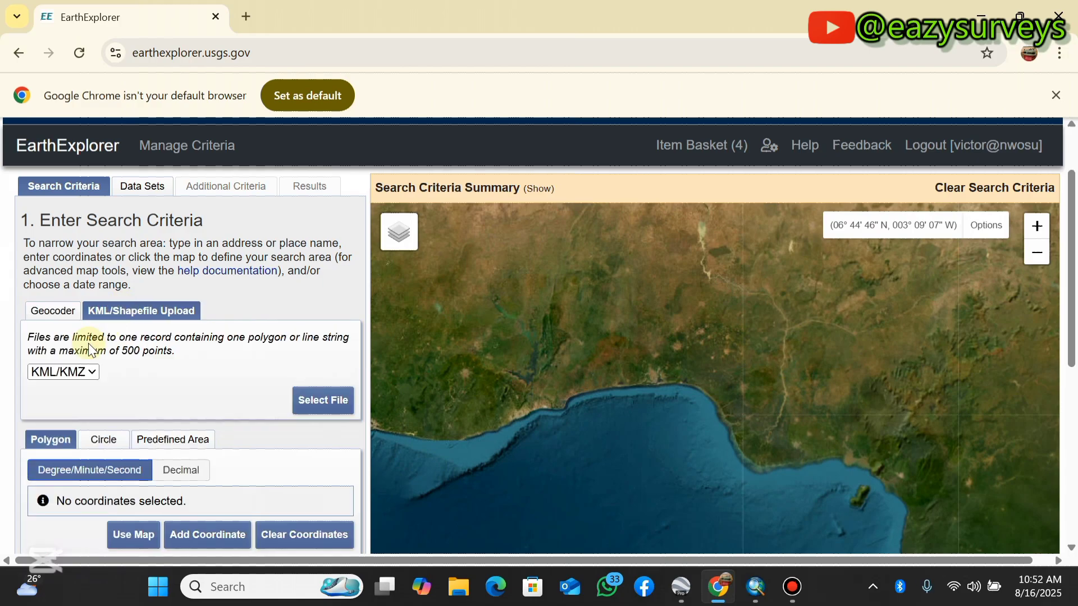
left_click(89, 374)
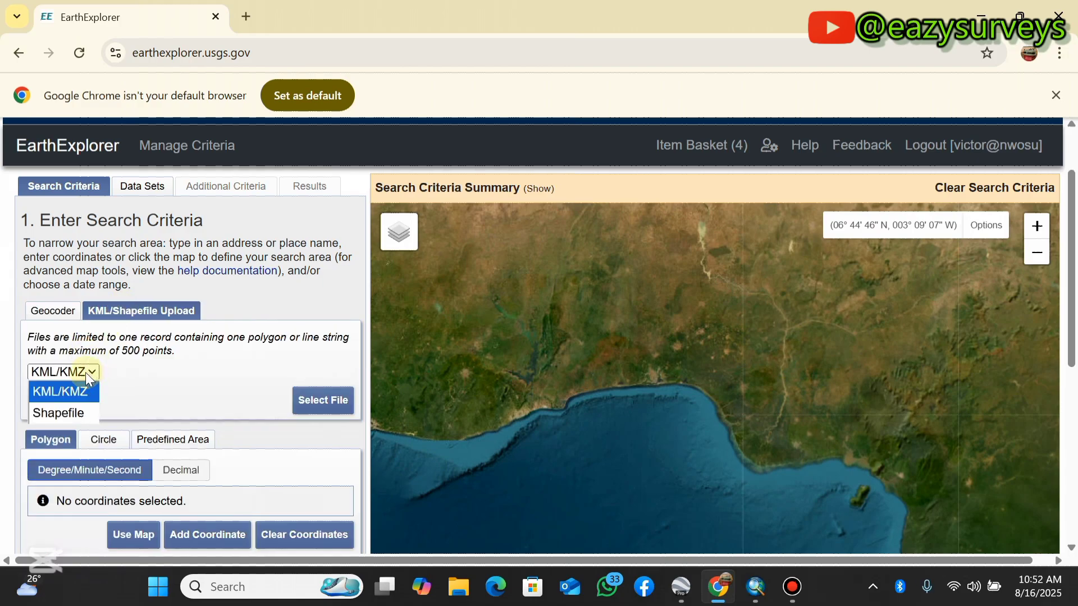
left_click(62, 392)
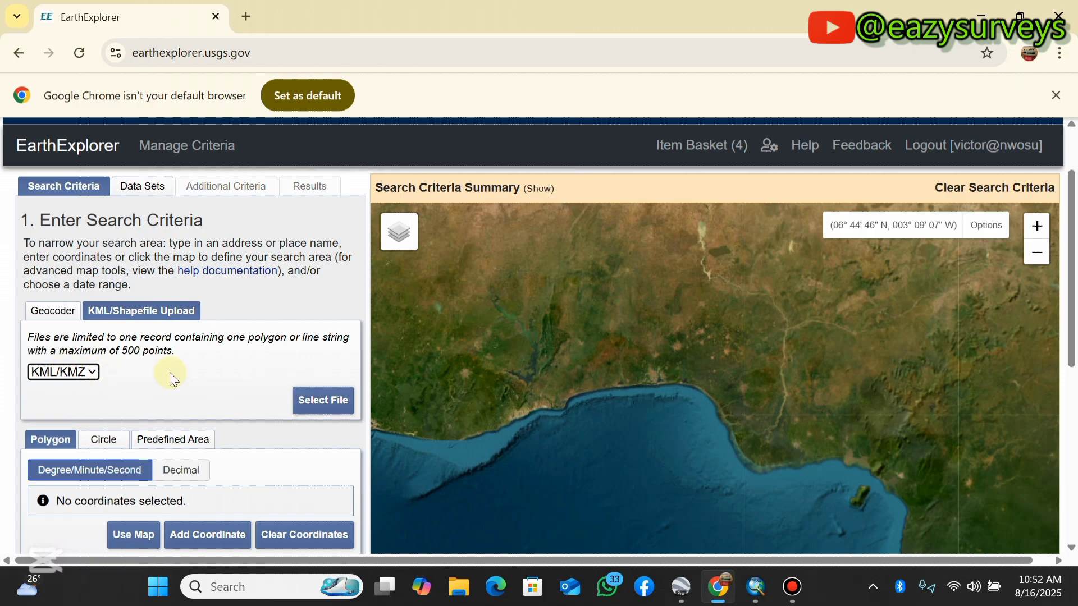
- Upload the OSOGBO KML file from the YOUTUBE folder on the Desktop as the search area and close the upload dialog
left_click(319, 402)
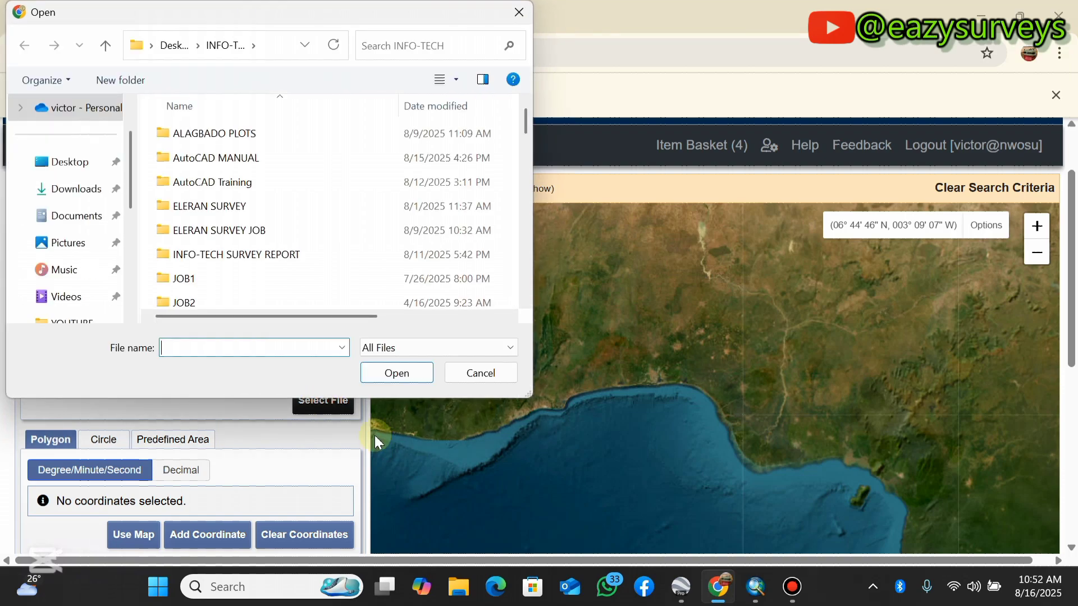
left_click(27, 162)
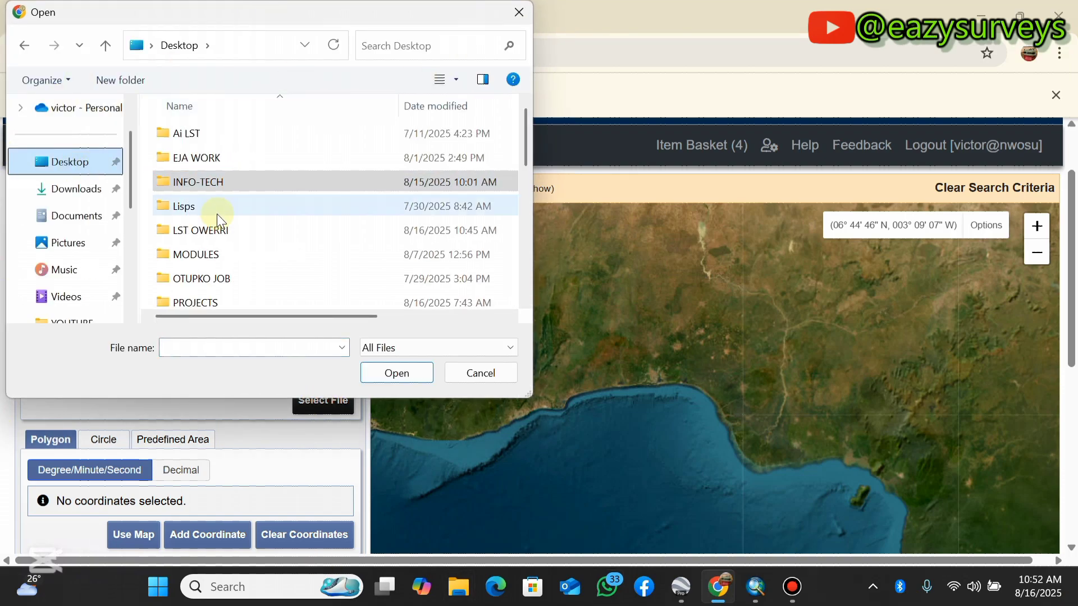
scroll(216, 214, "down", 5)
scroll(232, 227, "down", 1)
scroll(224, 245, "up", 2)
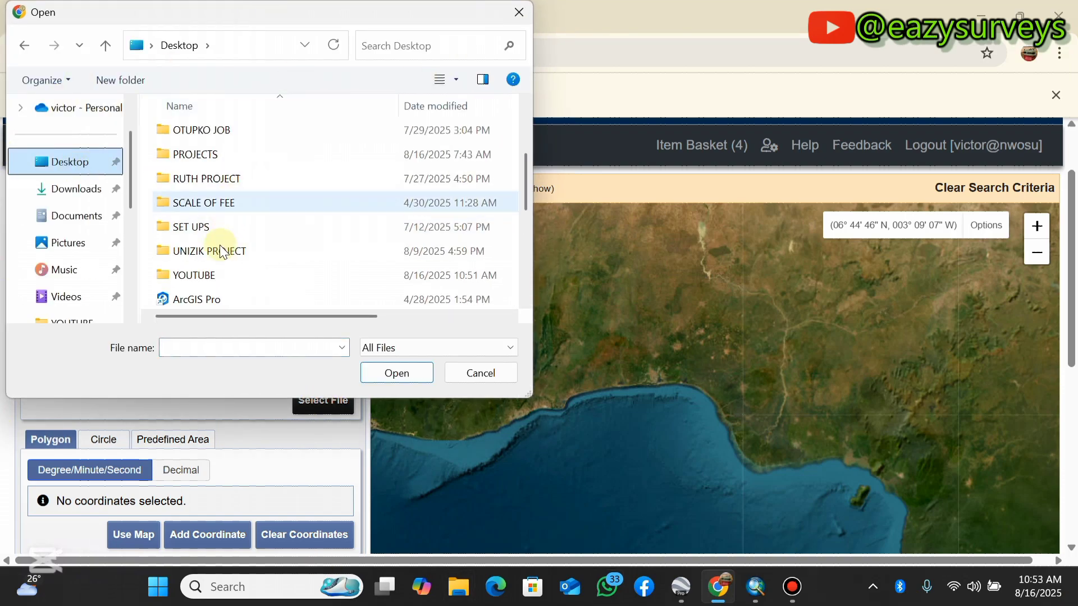
left_click(218, 277)
double_click(219, 276)
scroll(222, 225, "down", 4)
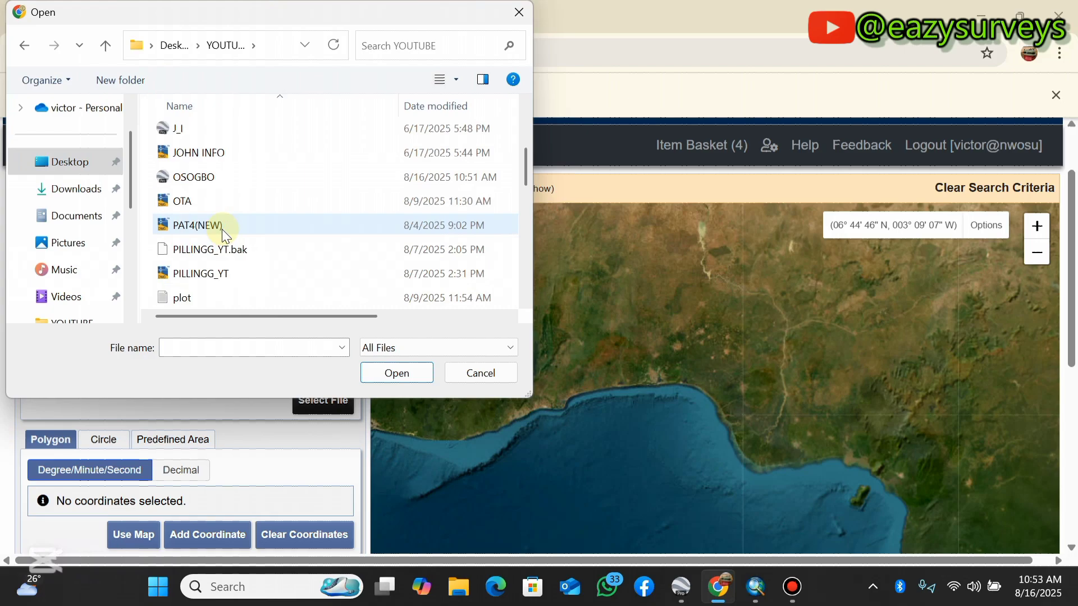
left_click(238, 180)
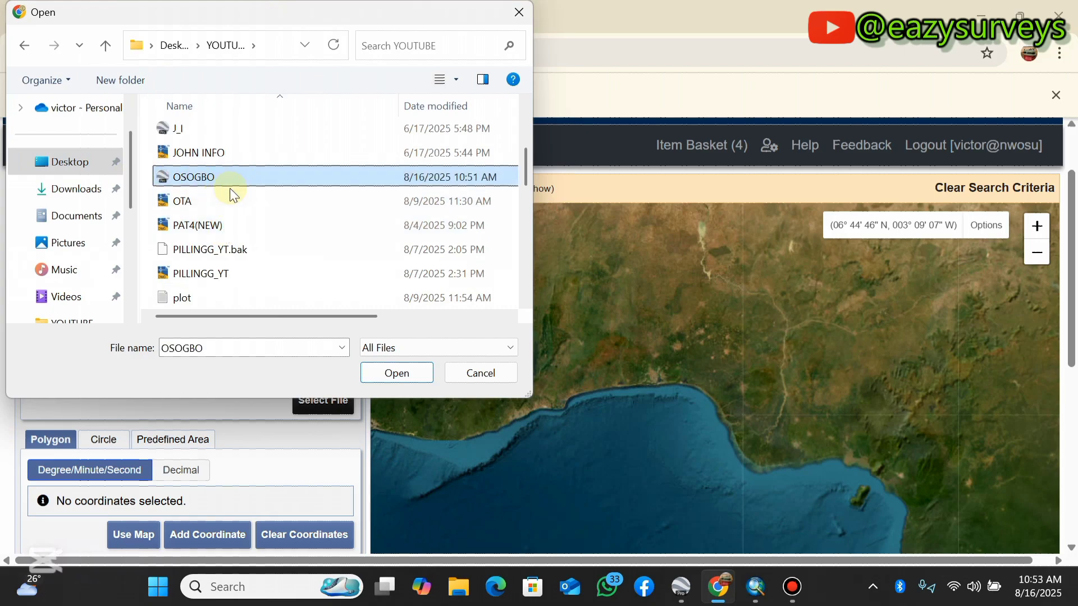
left_click(399, 374)
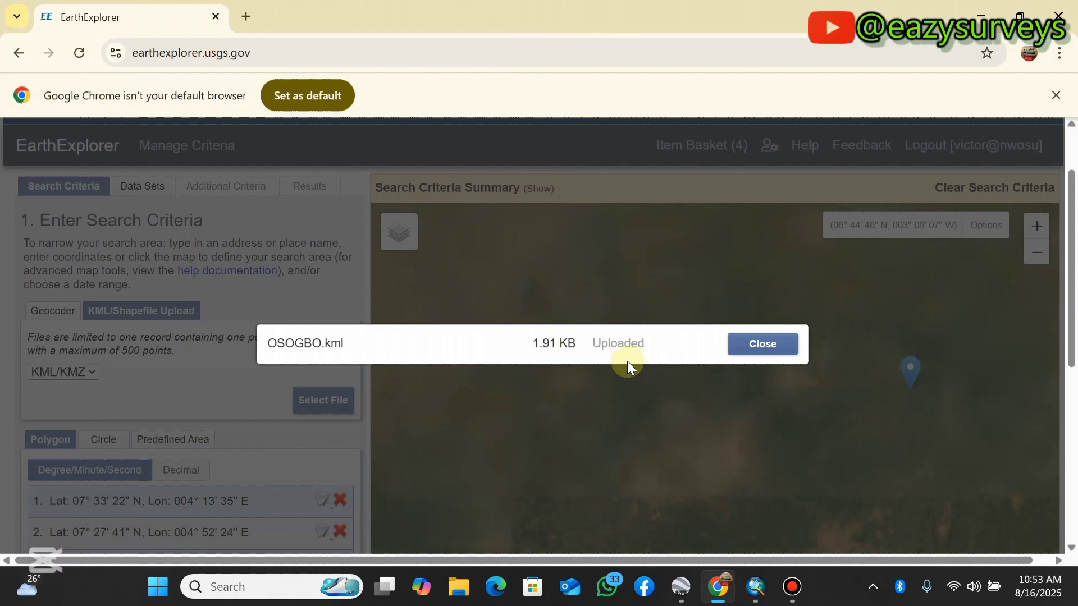
left_click(763, 344)
- Examine the uploaded polygon's corner markers and the Osogbo urban area they enclose on the search map
scroll(736, 339, "down", 1)
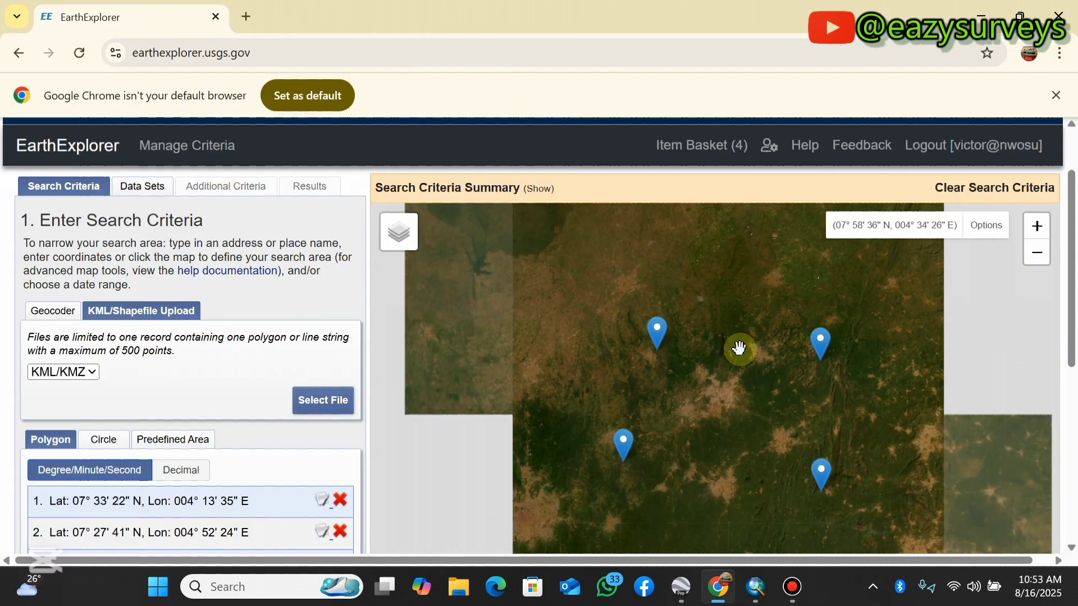
scroll(778, 456, "up", 1)
scroll(736, 368, "down", 1)
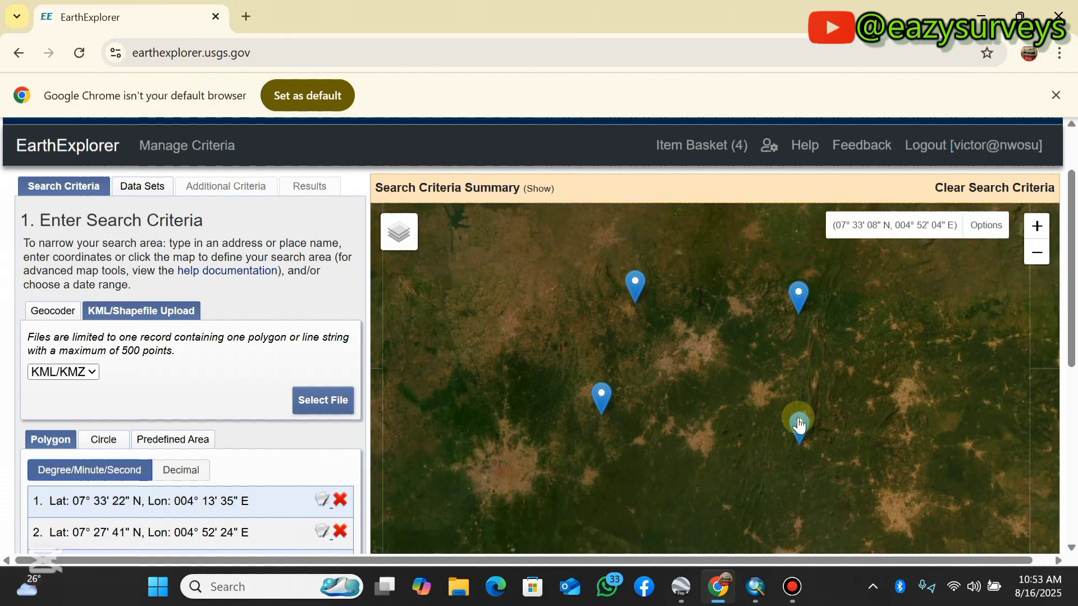
scroll(797, 432, "up", 1)
left_click_drag(657, 336, 707, 405)
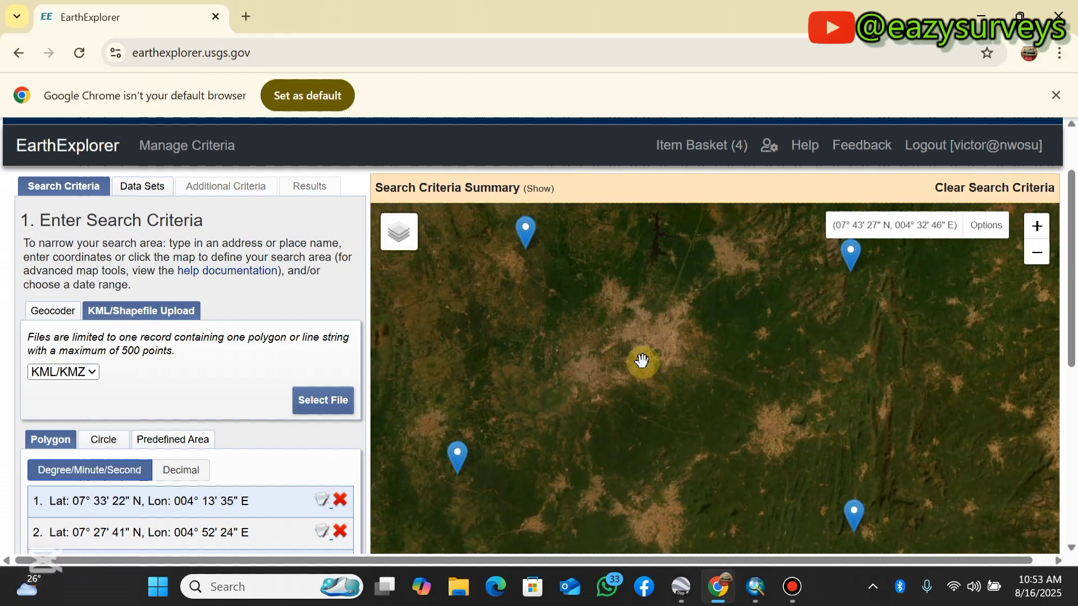
scroll(640, 339, "up", 3)
left_click_drag(666, 321, 739, 376)
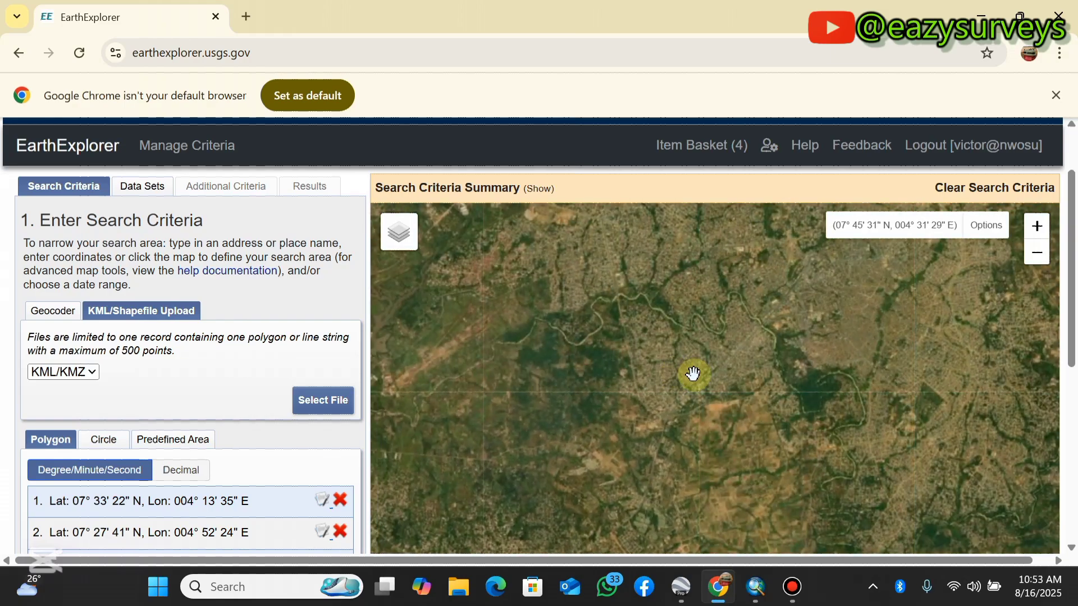
scroll(693, 370, "up", 2)
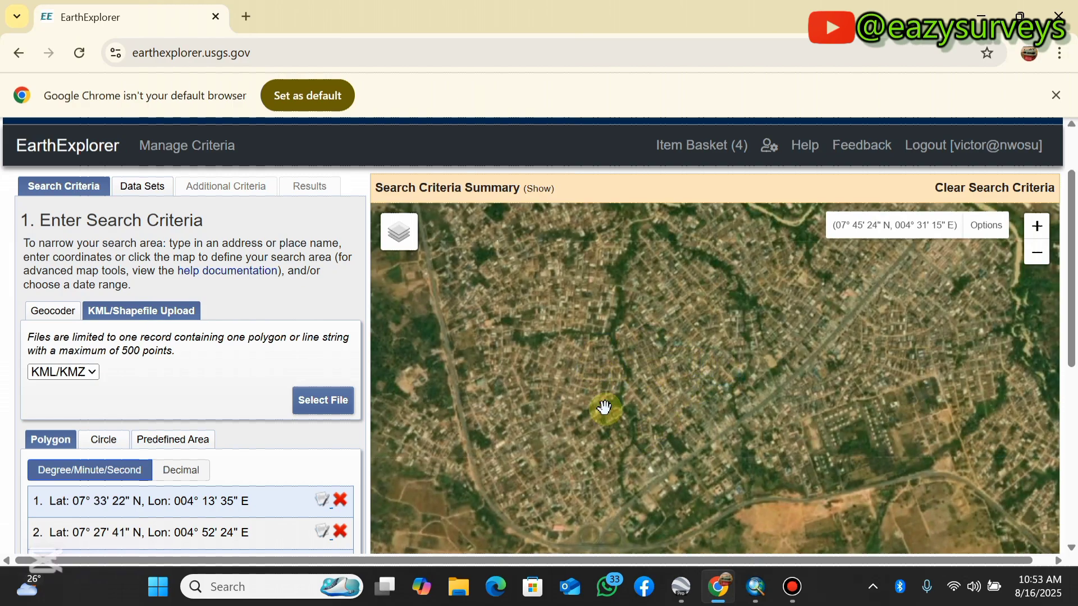
left_click_drag(756, 378, 568, 405)
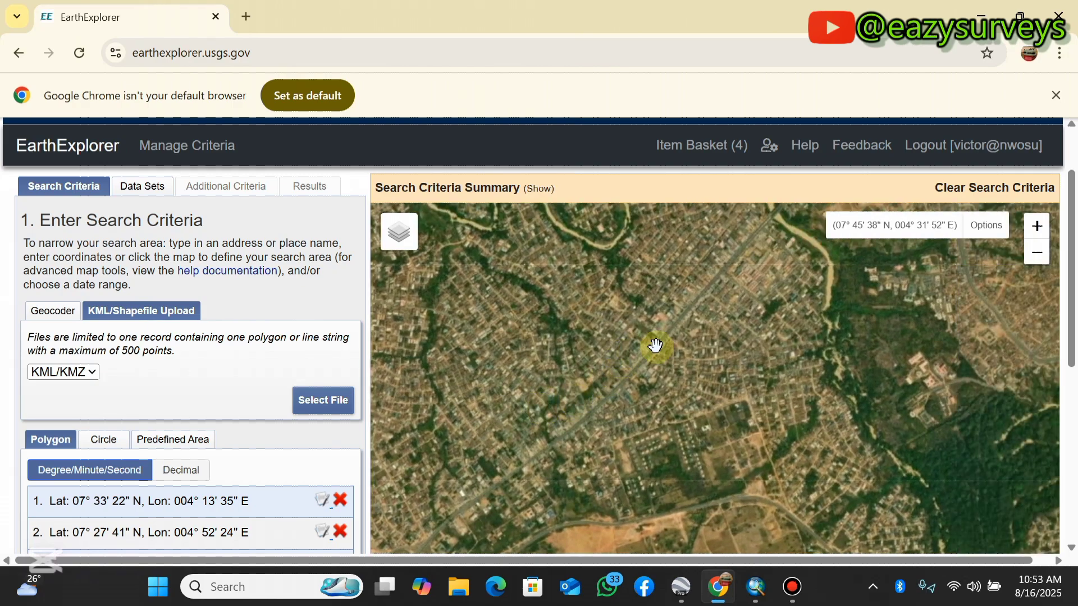
scroll(668, 348, "up", 1)
scroll(663, 329, "down", 4)
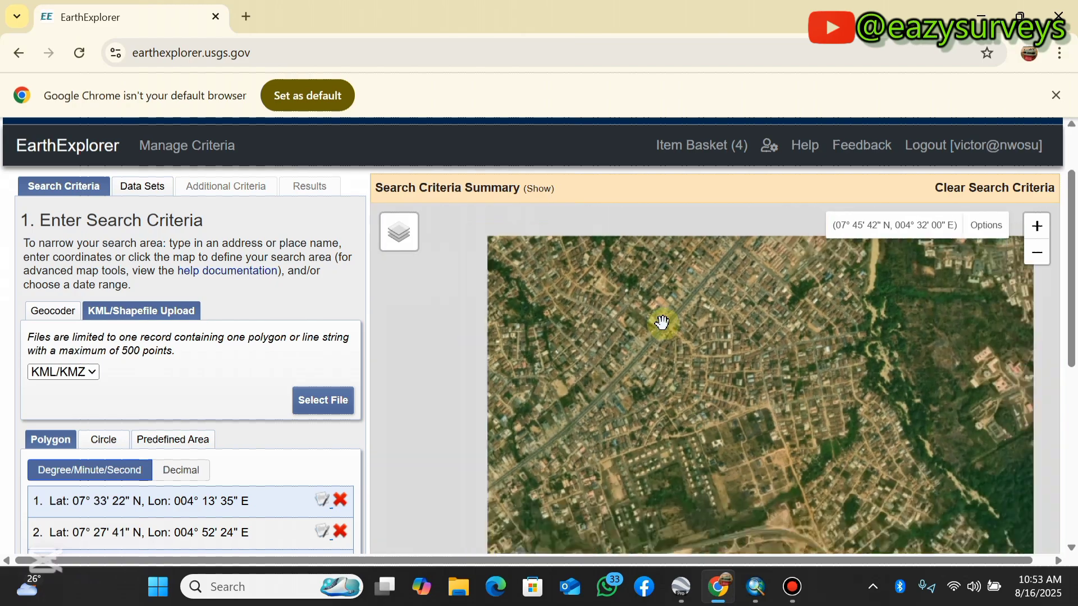
scroll(663, 324, "down", 2)
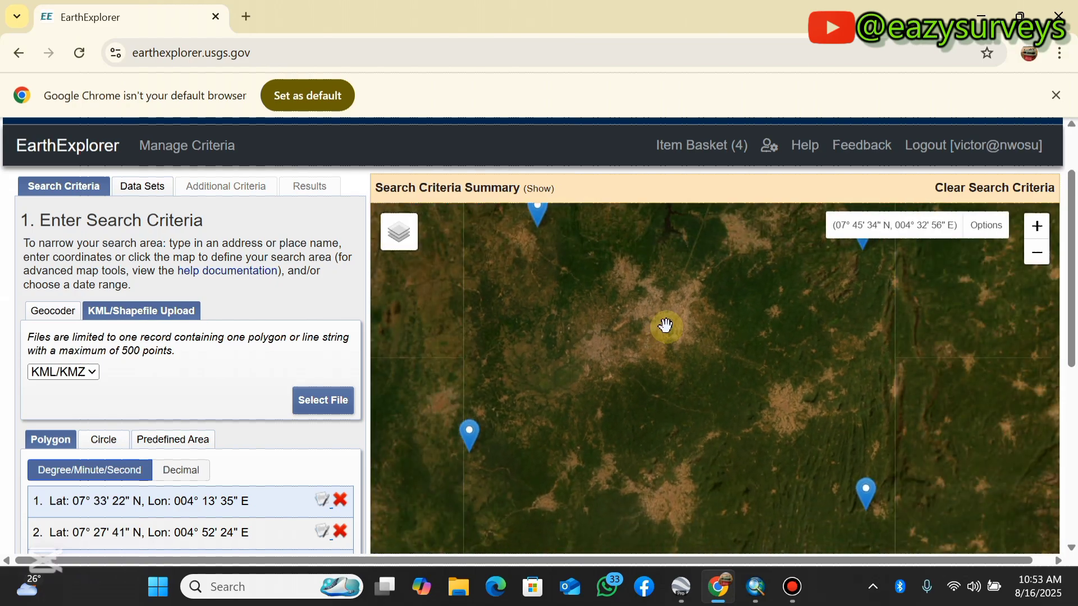
scroll(701, 357, "down", 3)
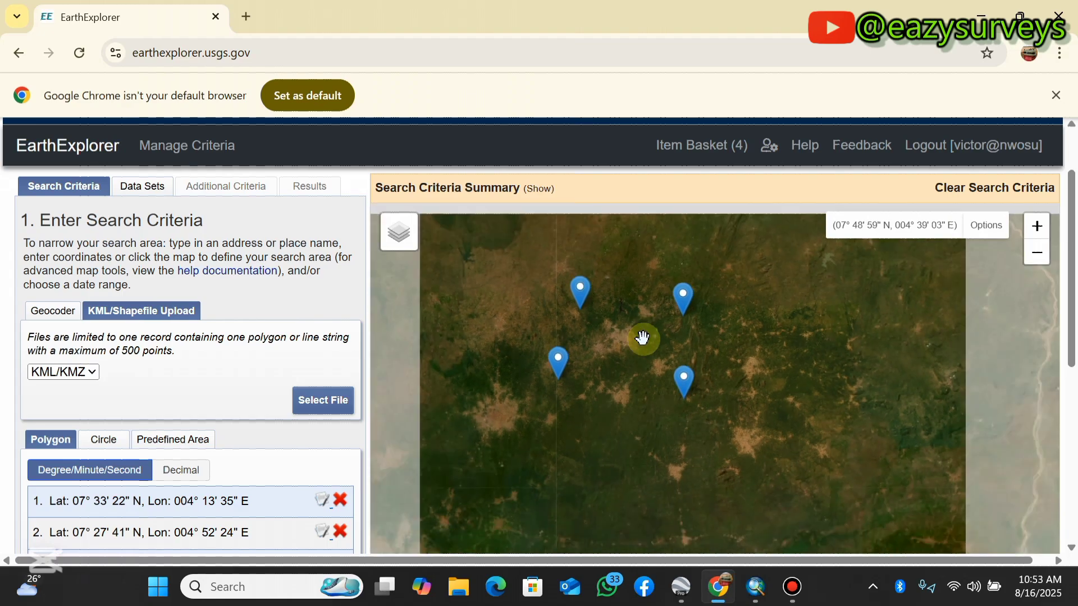
scroll(622, 338, "down", 1)
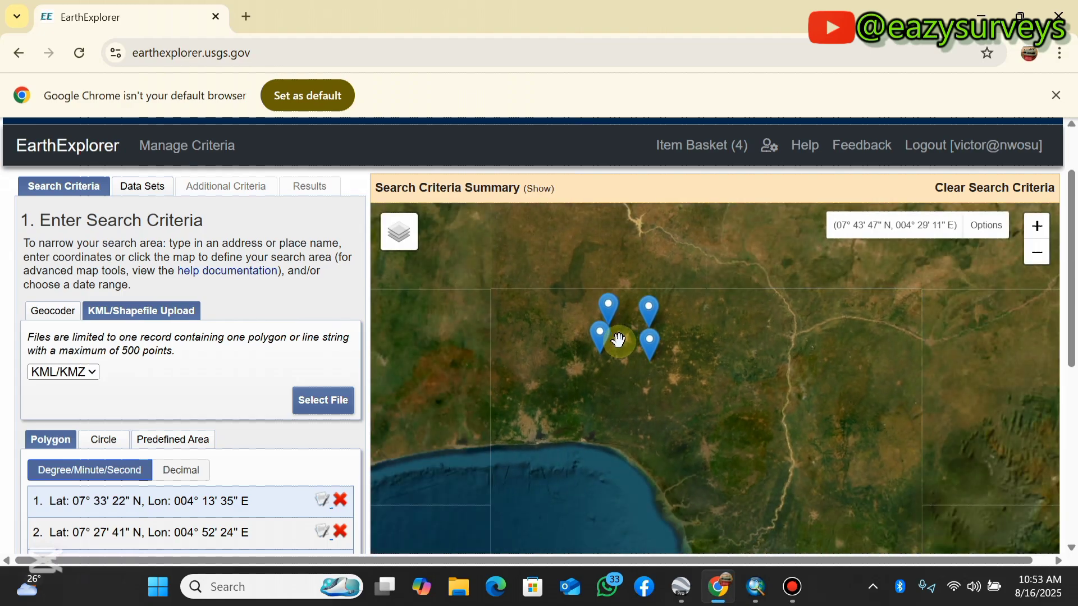
scroll(618, 340, "up", 2)
scroll(648, 344, "up", 2)
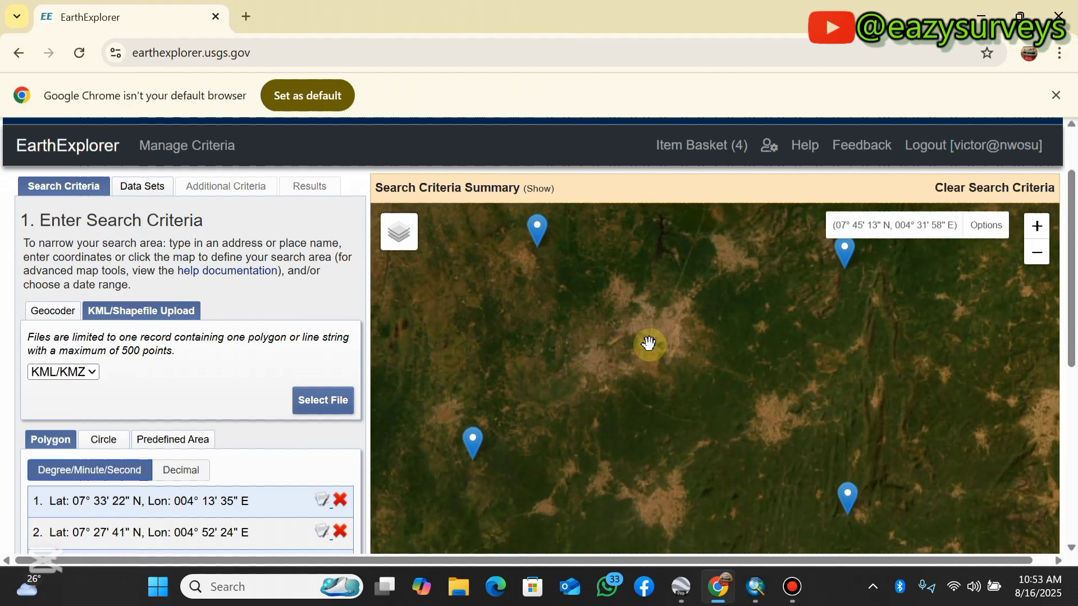
scroll(640, 355, "down", 2)
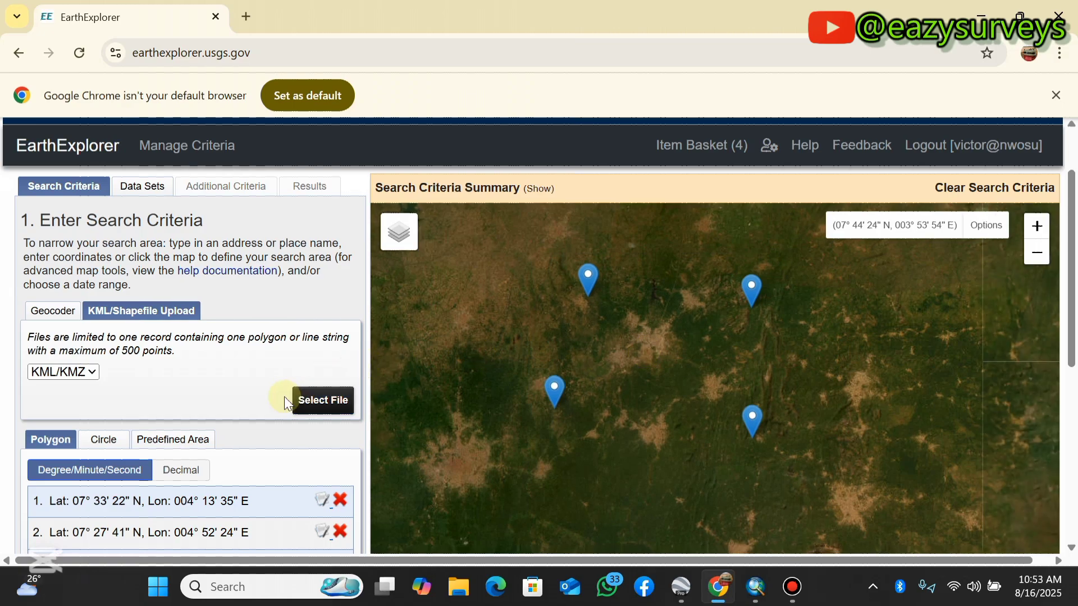
- Check the cloud cover criteria below the polygon coordinates and proceed to the data set selection
scroll(244, 411, "down", 6)
left_click(123, 337)
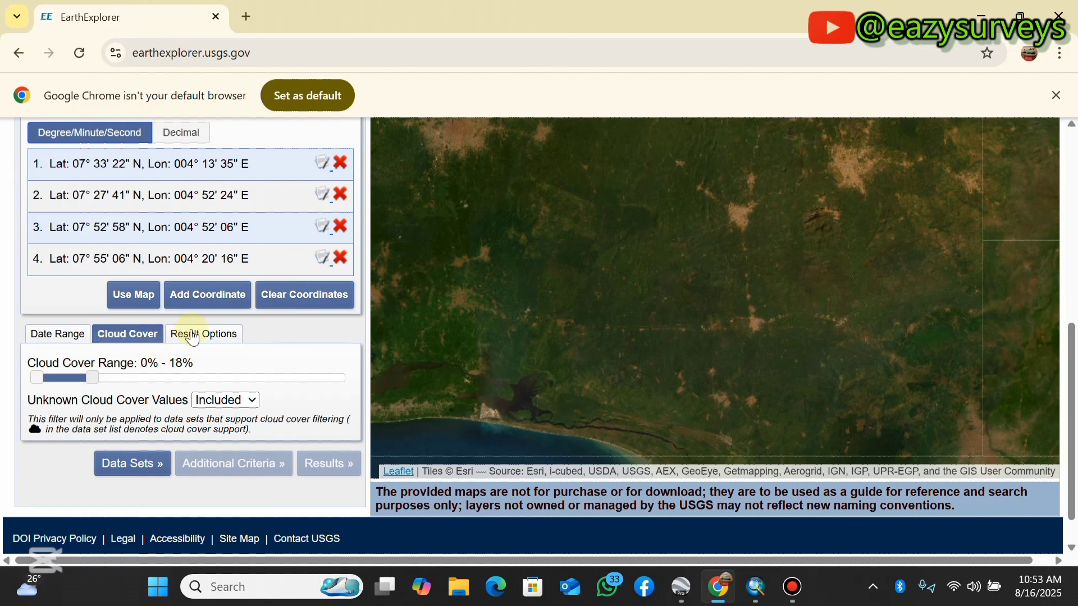
scroll(169, 314, "up", 5)
scroll(167, 326, "down", 5)
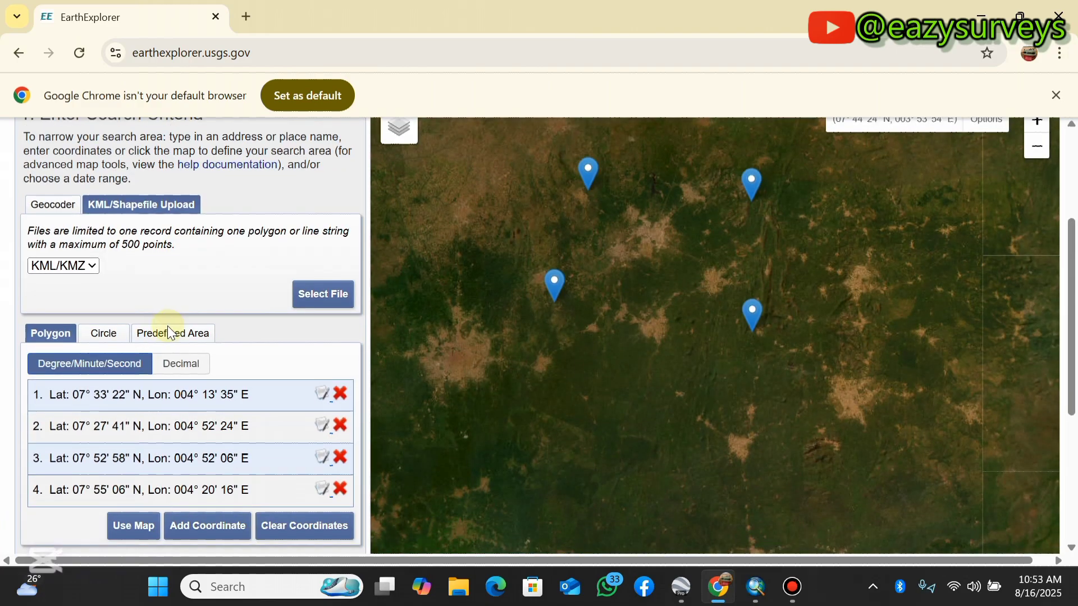
left_click(150, 424)
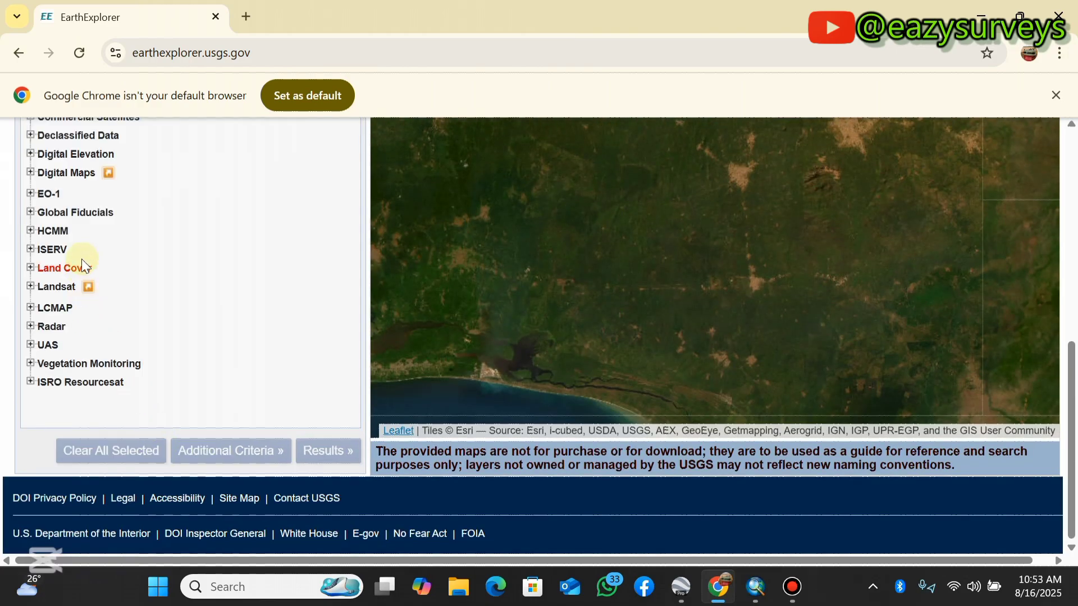
- Select the SRTM 1 Arc-Second Global data set under Digital Elevation and run the search
left_click(30, 288)
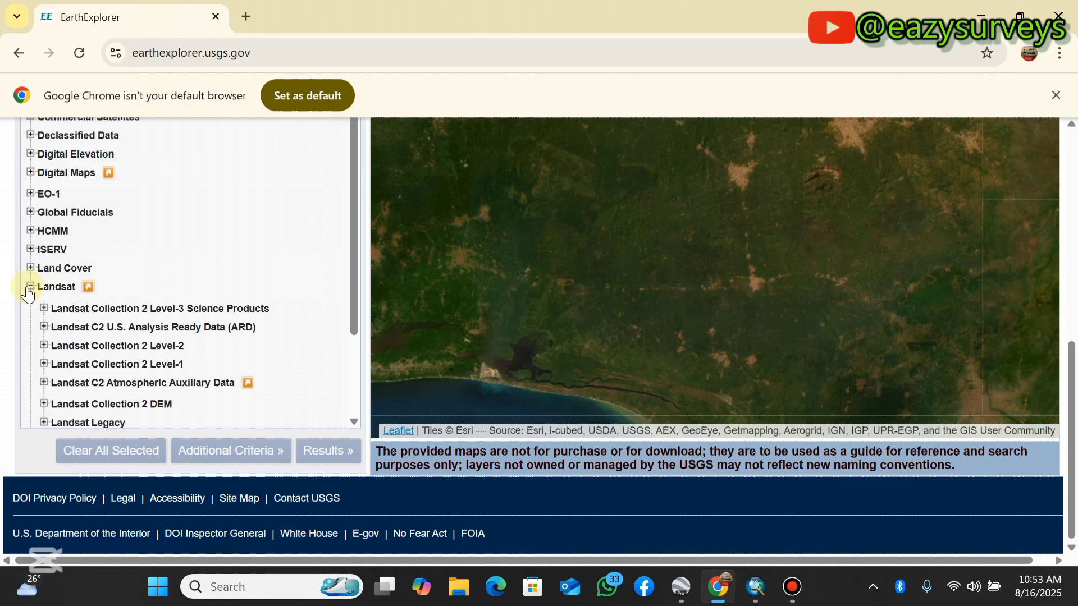
left_click(30, 287)
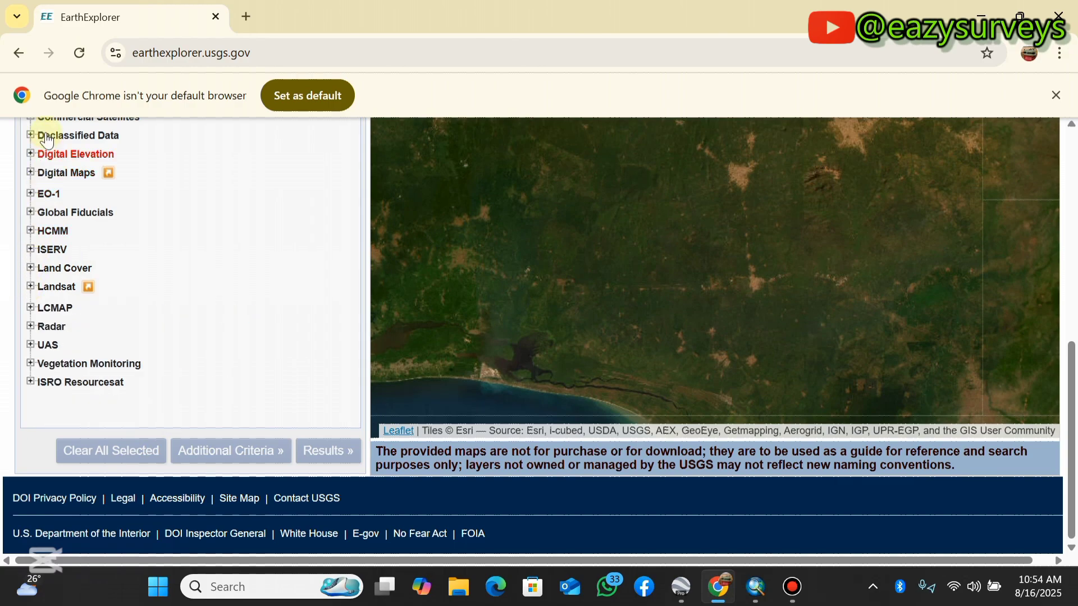
left_click(30, 155)
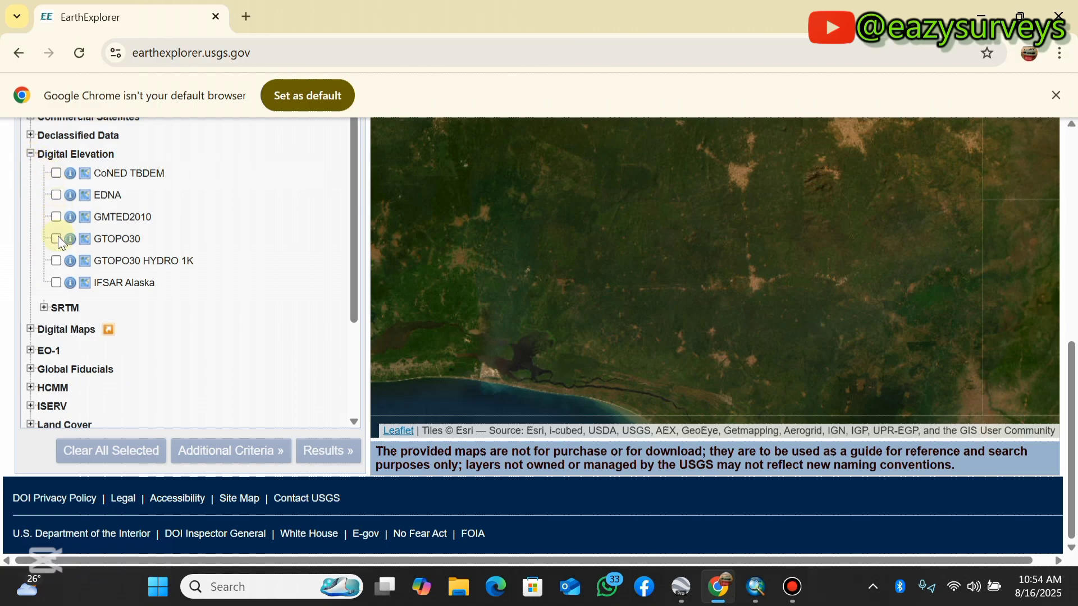
left_click(45, 308)
left_click(69, 326)
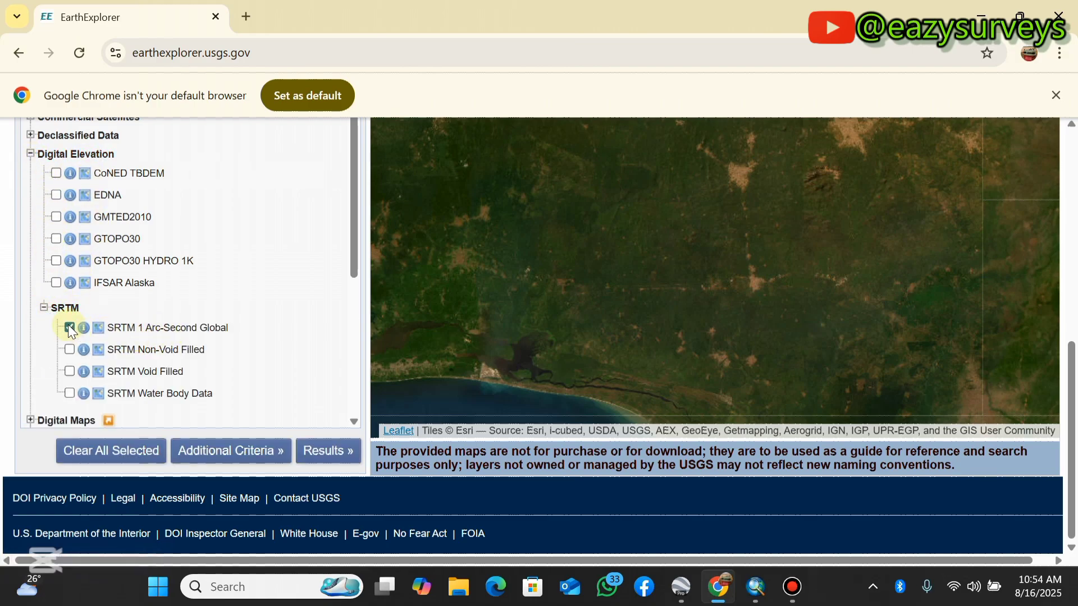
left_click(314, 455)
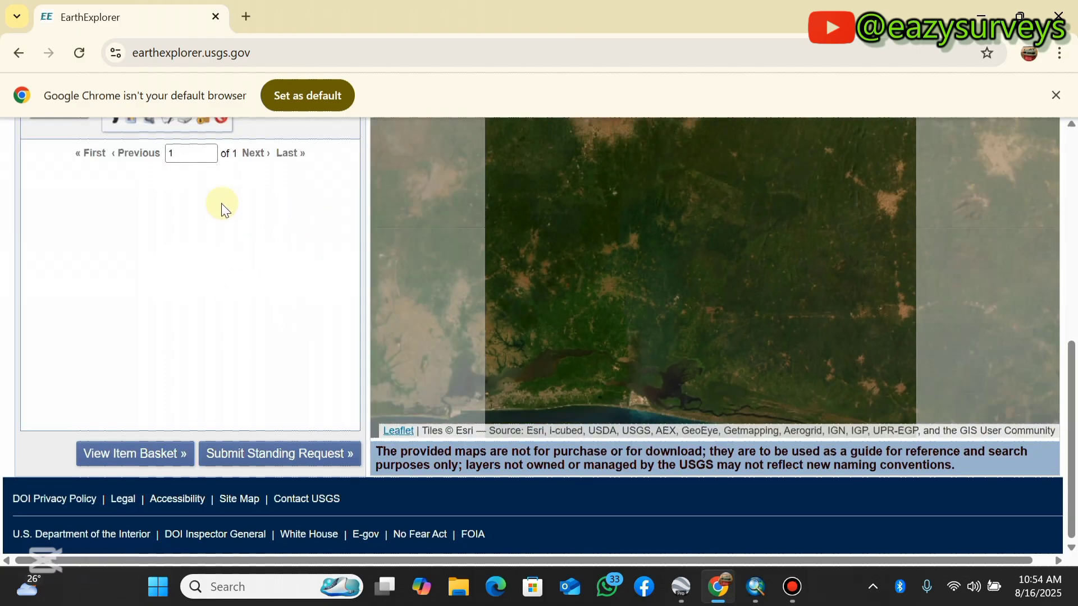
- Show the footprint of the SRTM 1 Arc-Second Global result on the map and examine its coverage
scroll(208, 235, "up", 6)
scroll(197, 191, "up", 1)
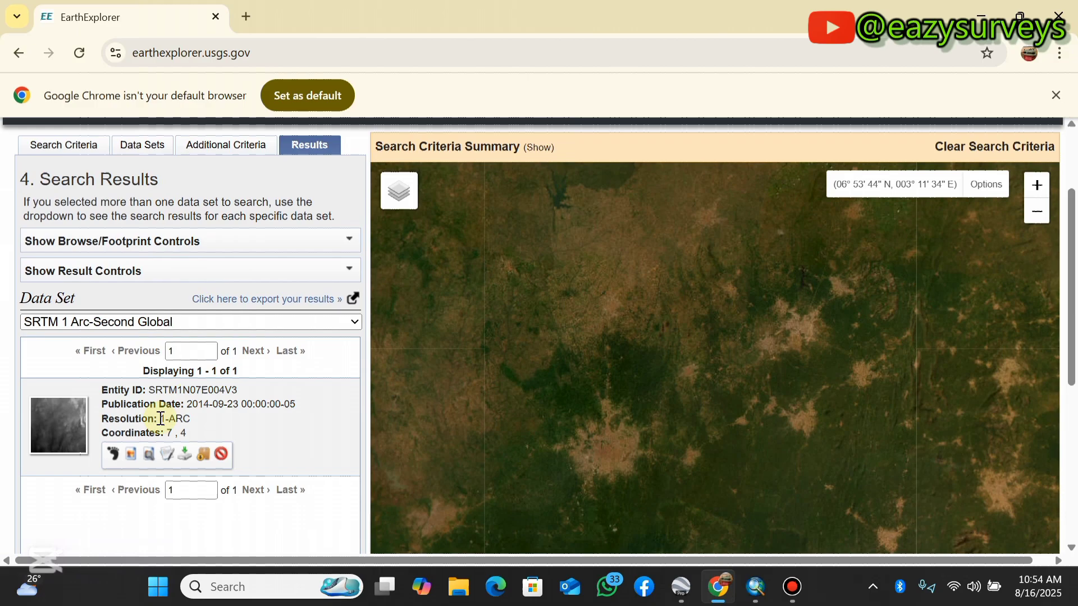
left_click(113, 455)
scroll(713, 370, "down", 4)
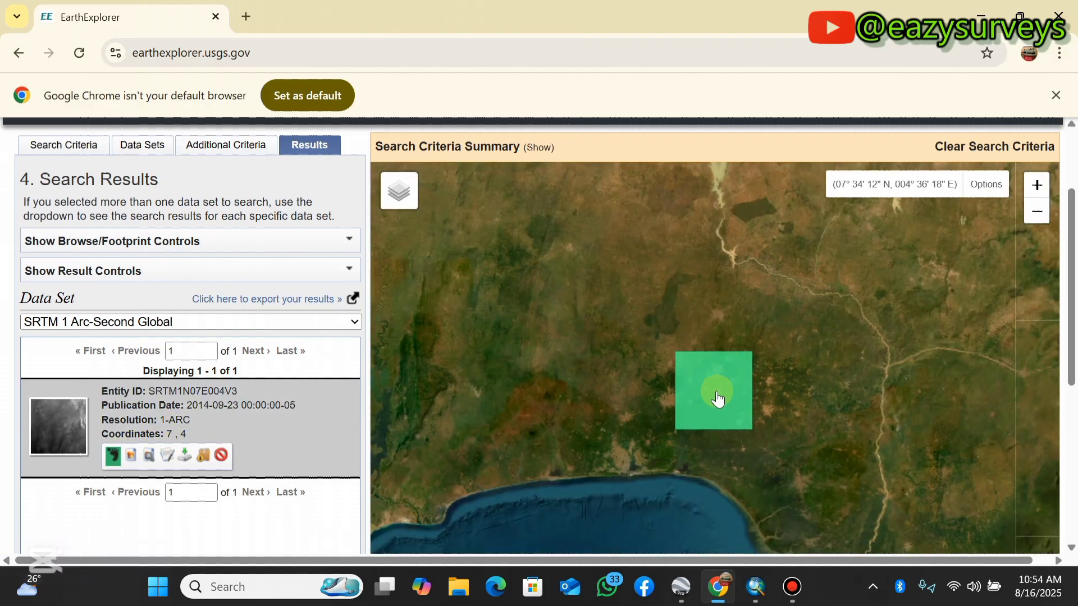
scroll(700, 397, "up", 2)
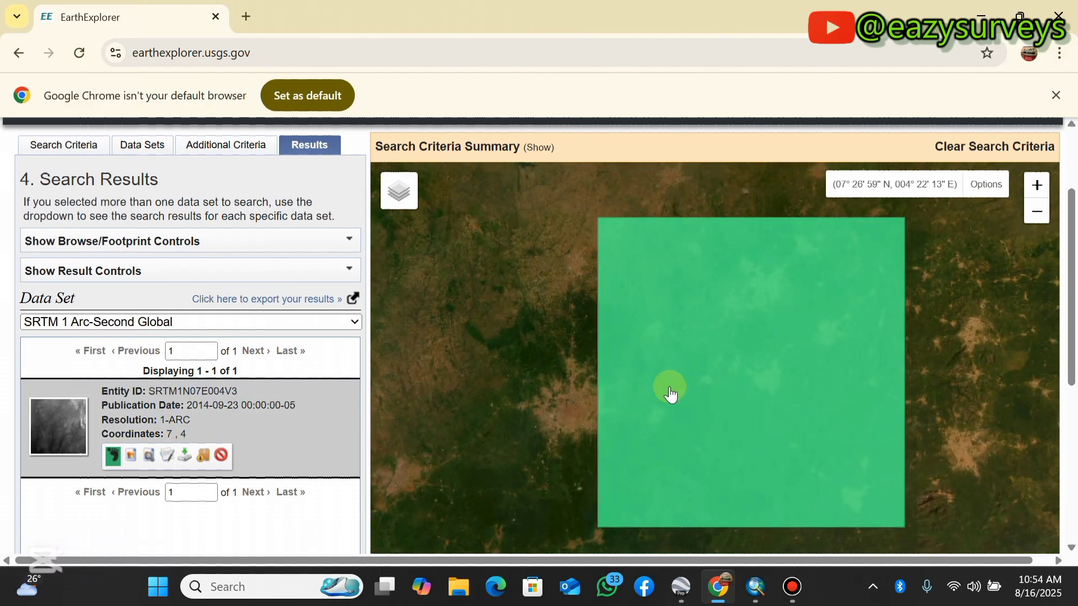
scroll(709, 346, "down", 1)
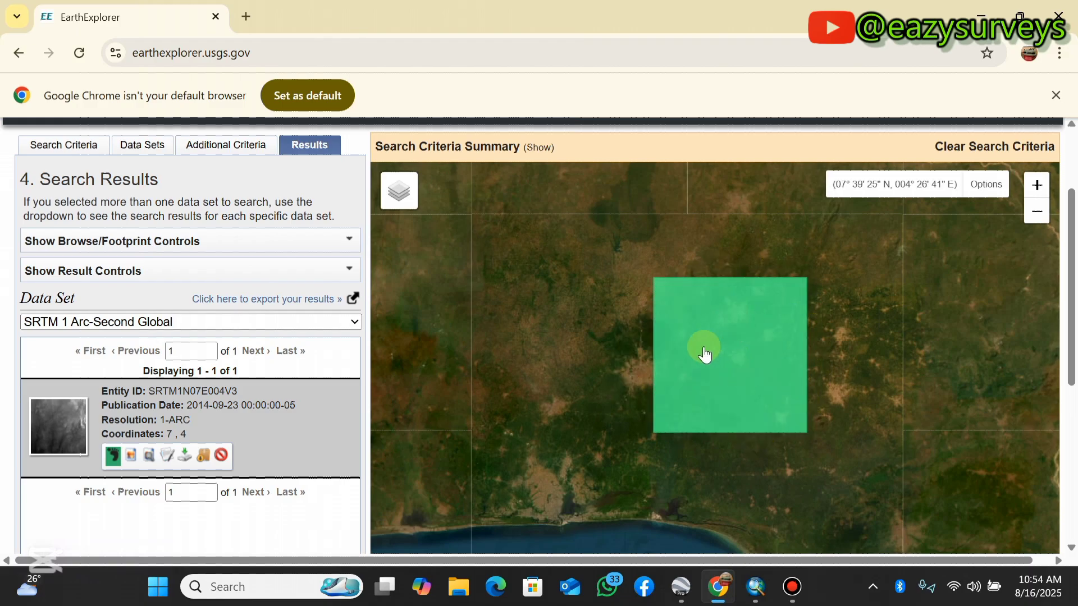
- Review the polygon's coordinates and corner markers in the search criteria, and return to the results to compare them with the SRTM footprint
left_click(78, 157)
scroll(194, 419, "down", 5)
scroll(195, 420, "up", 3)
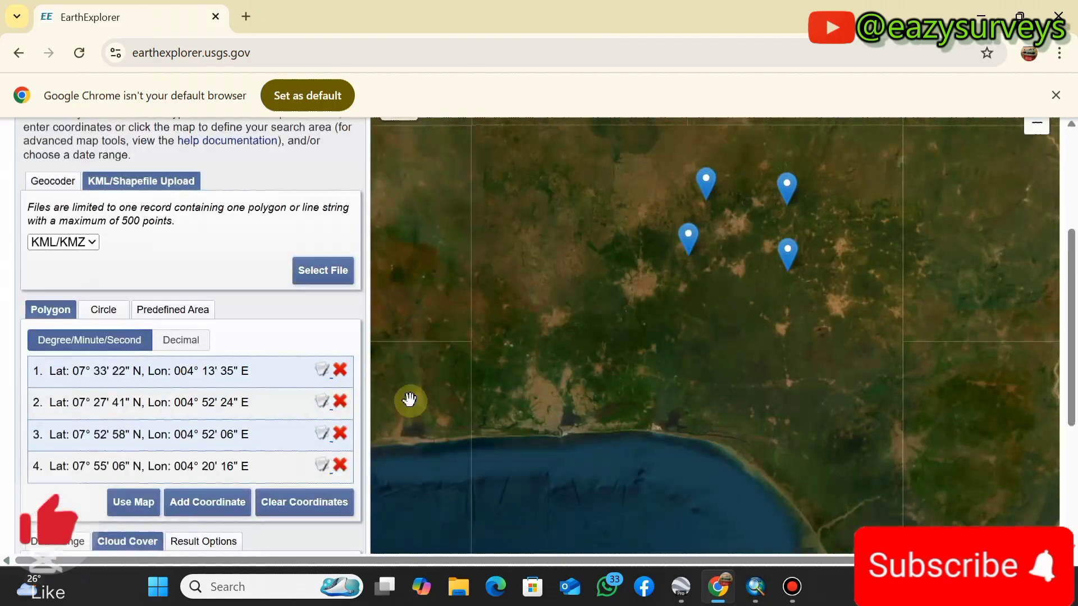
scroll(224, 343, "down", 3)
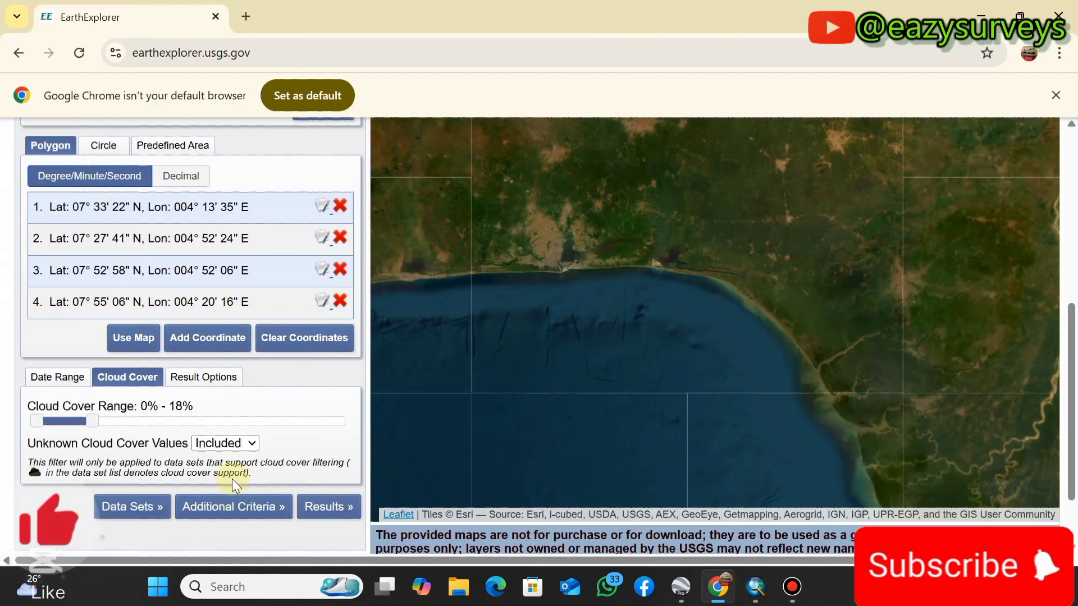
scroll(203, 369, "up", 5)
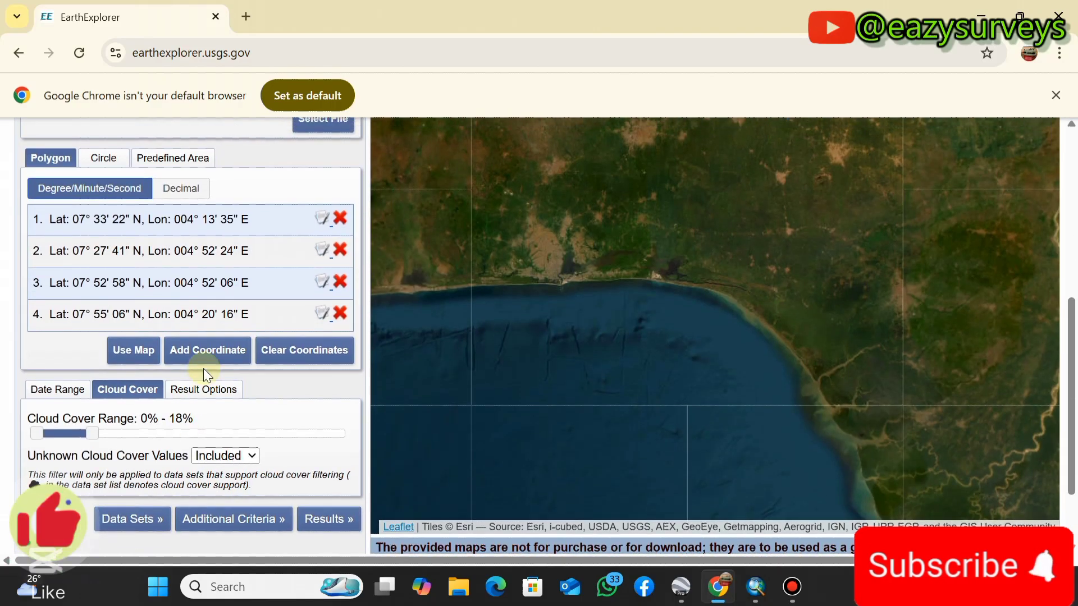
left_click(309, 147)
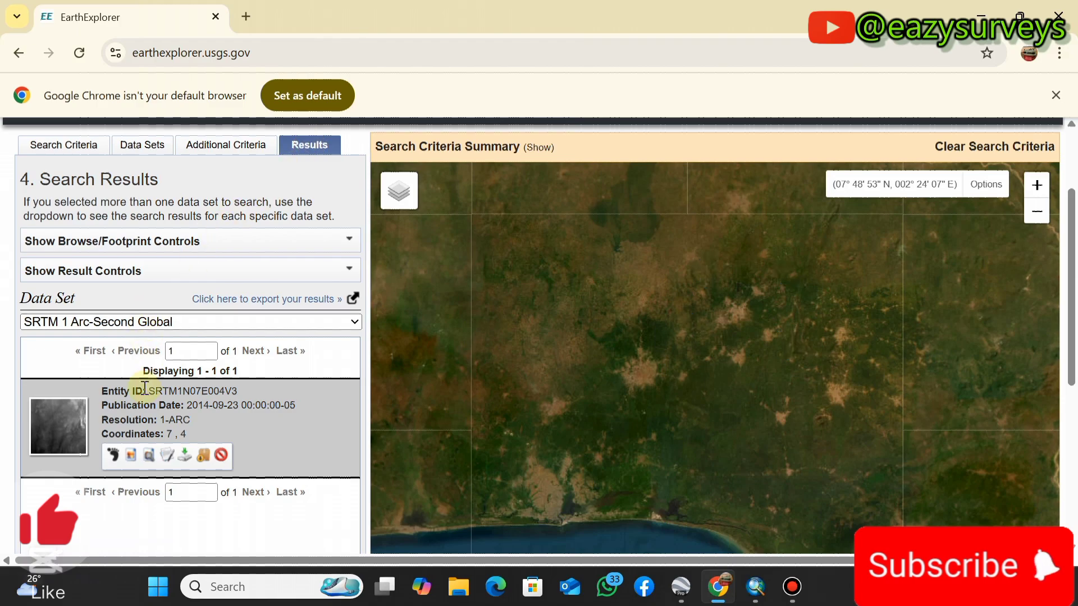
left_click(114, 456)
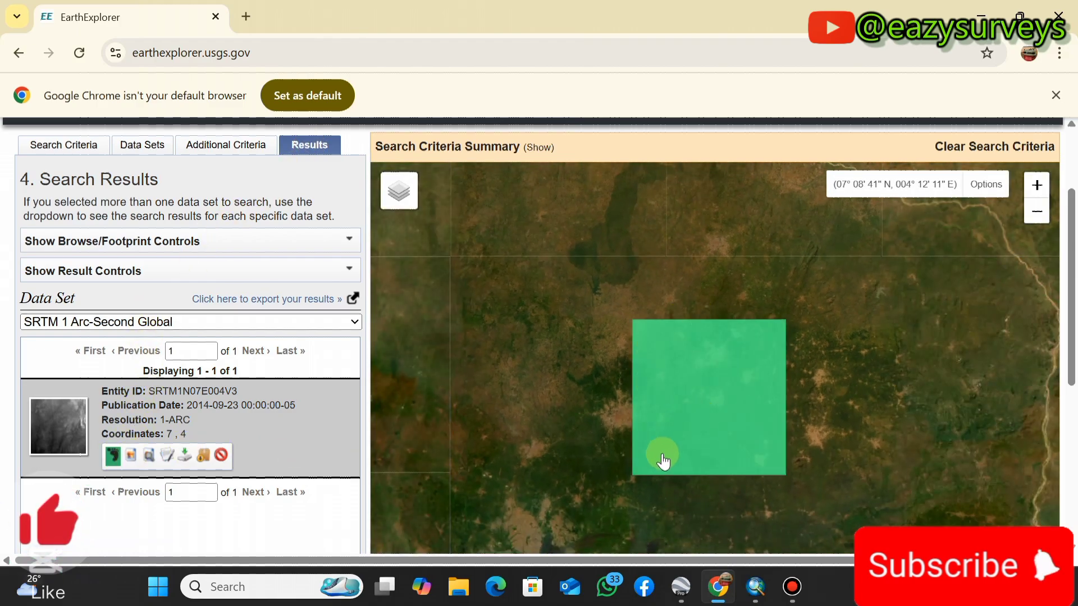
- Examine the SRTM footprint's extent on the map and overlay the result's browse image on it
scroll(662, 399, "down", 1)
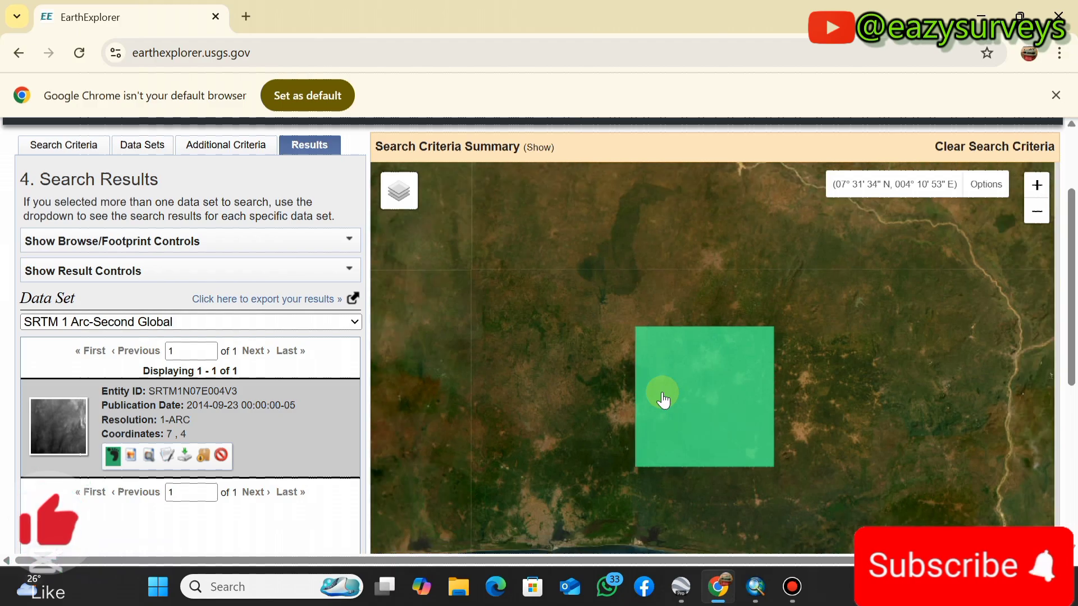
scroll(656, 422, "up", 1)
scroll(662, 407, "down", 1)
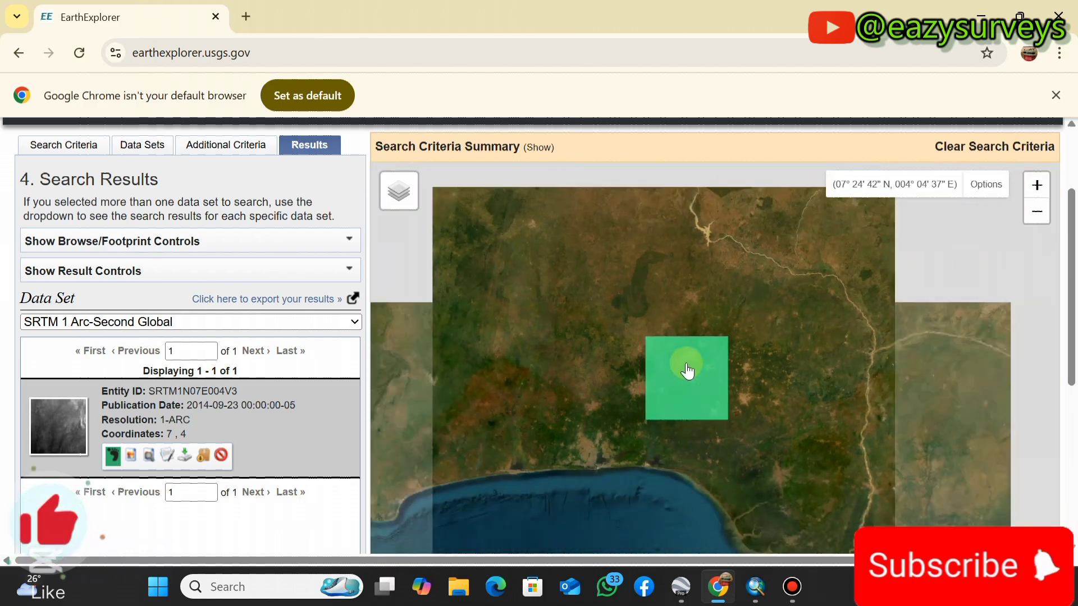
scroll(669, 375, "up", 1)
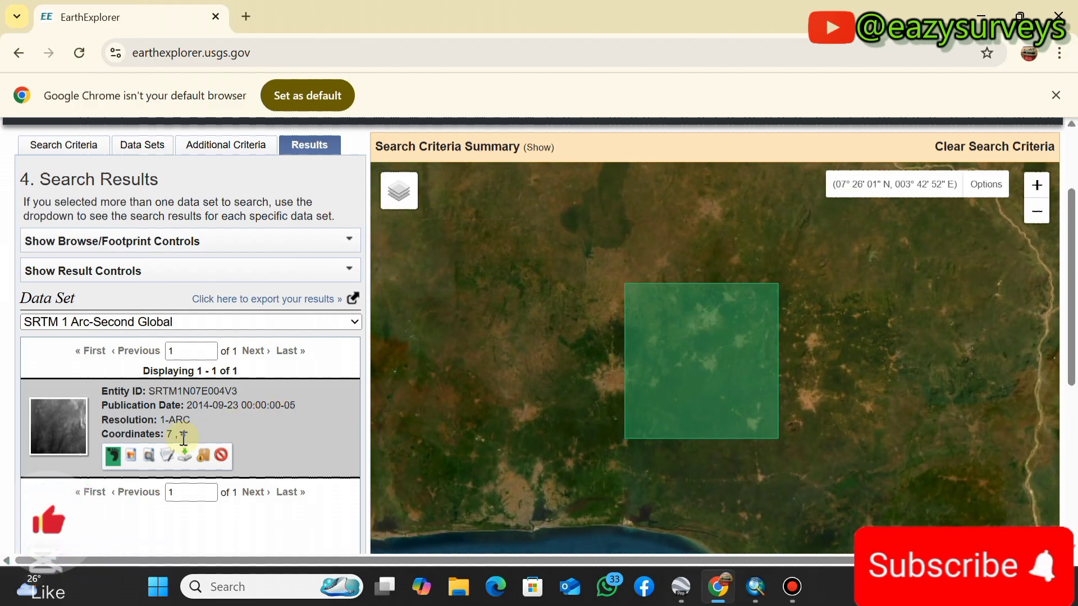
left_click(135, 459)
scroll(610, 272, "down", 1)
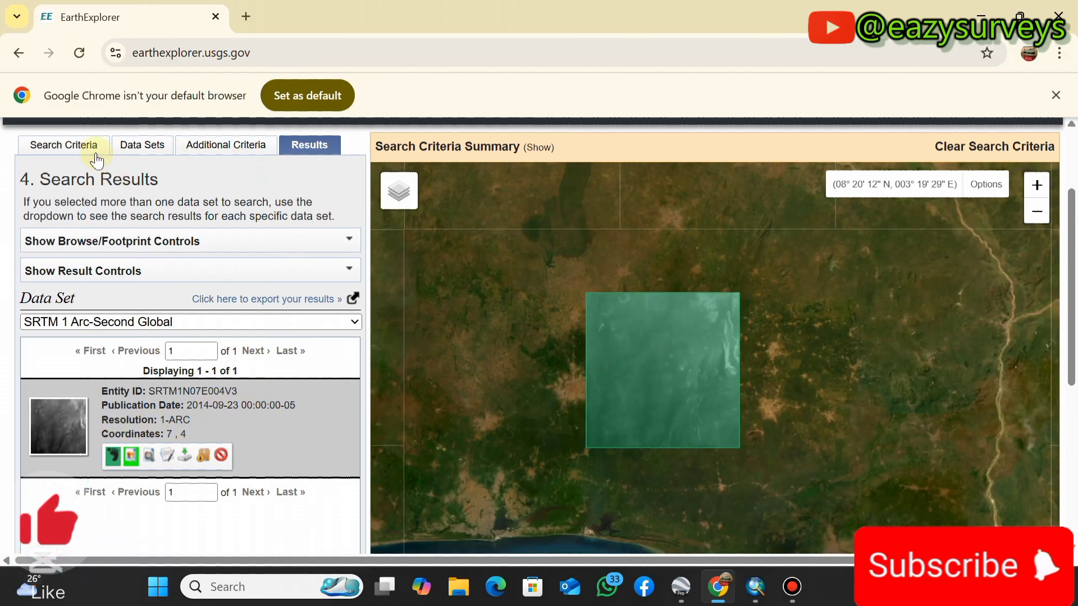
- Recheck the polygon's corner markers in the search criteria, and show the SRTM result's browse image without its footprint to inspect the terrain coverage
left_click(74, 147)
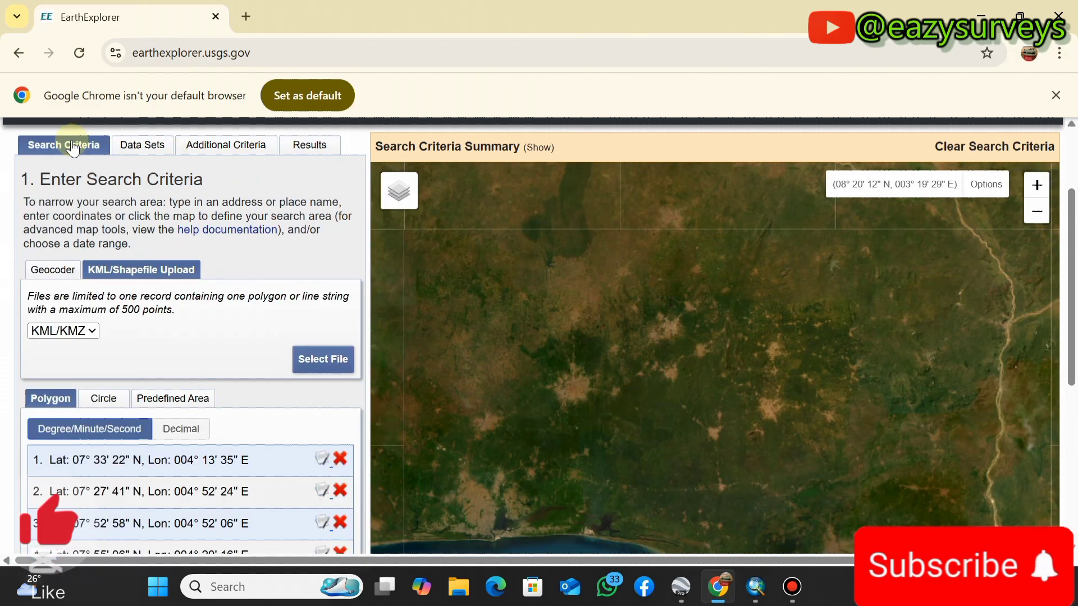
left_click(301, 150)
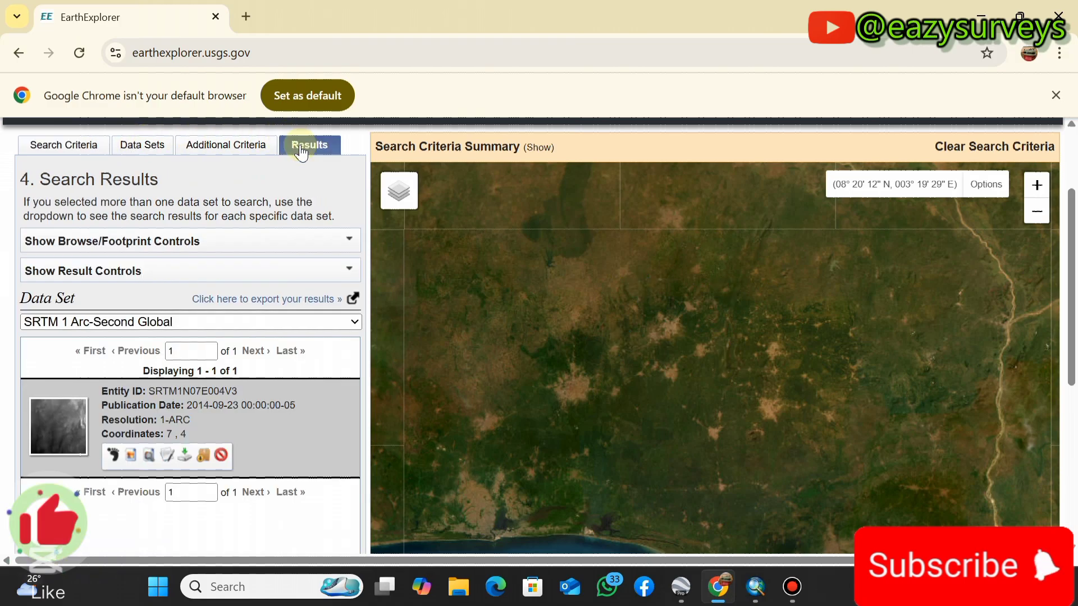
left_click(147, 457)
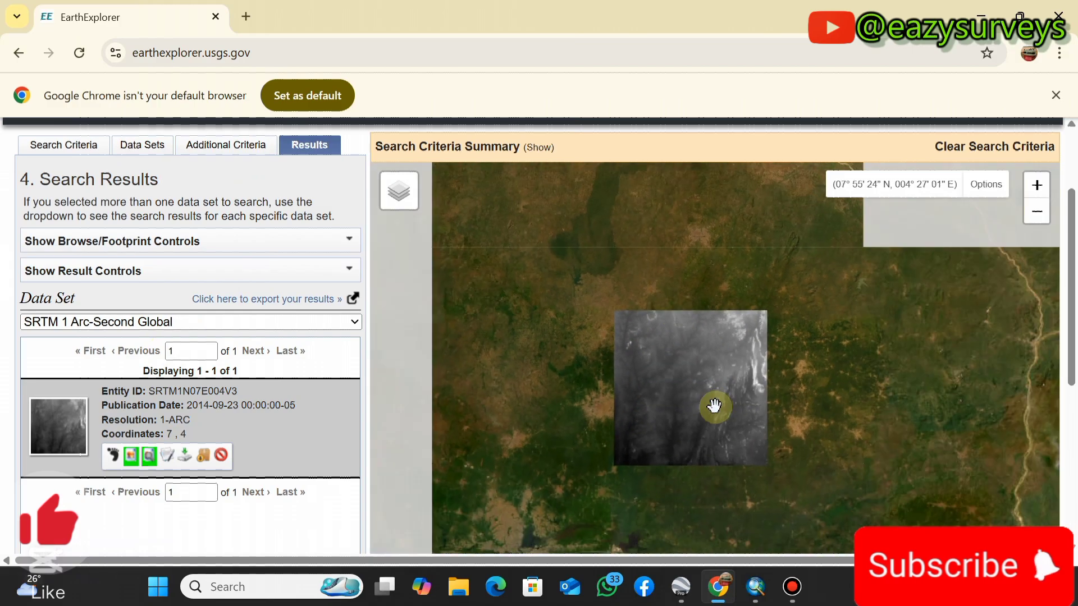
scroll(714, 405, "up", 1)
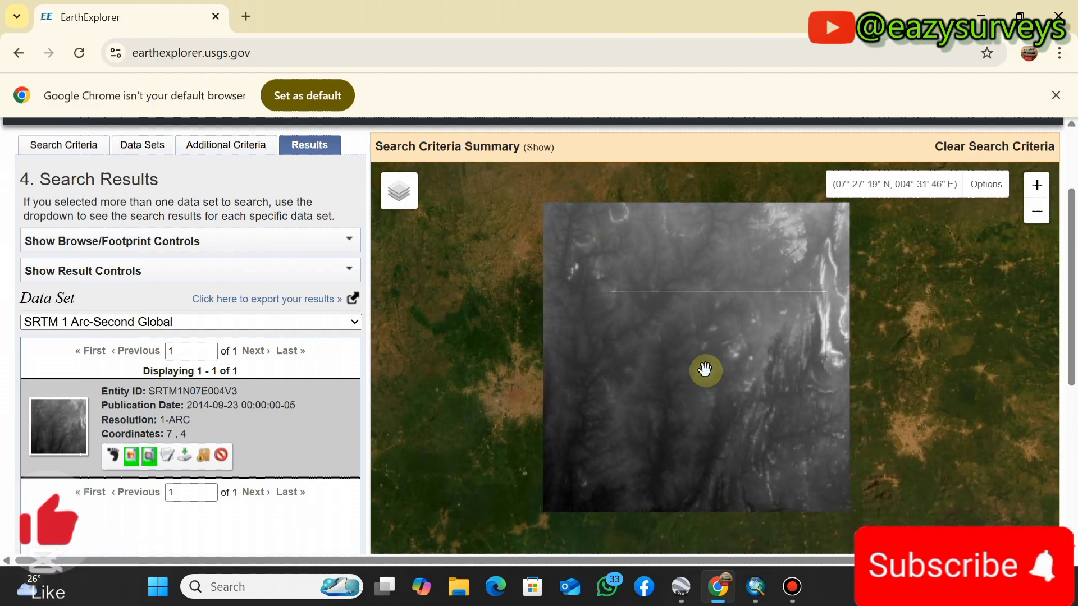
scroll(706, 371, "down", 1)
scroll(710, 382, "up", 1)
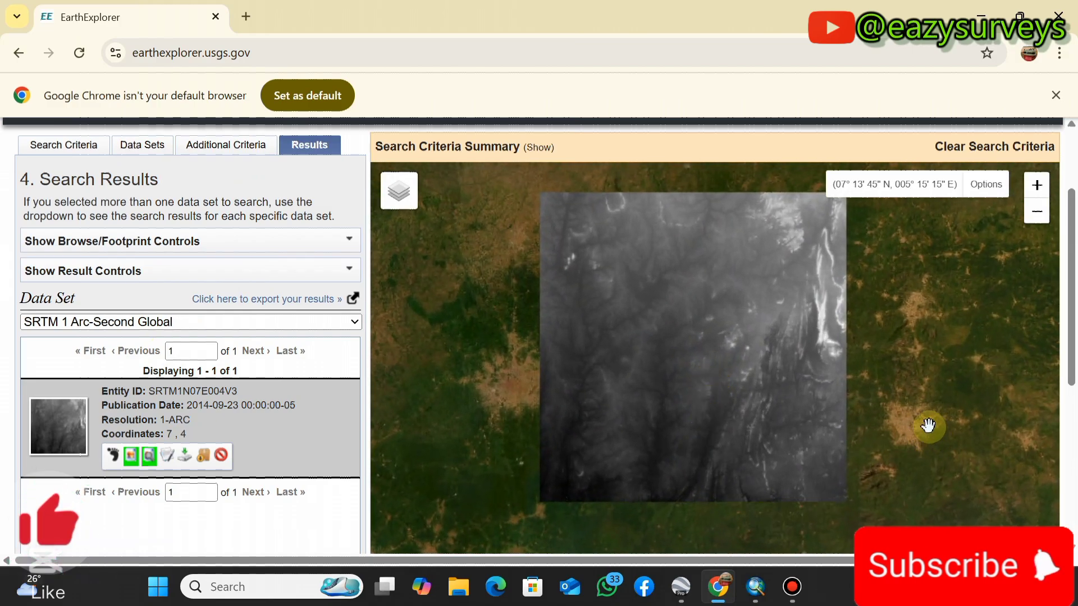